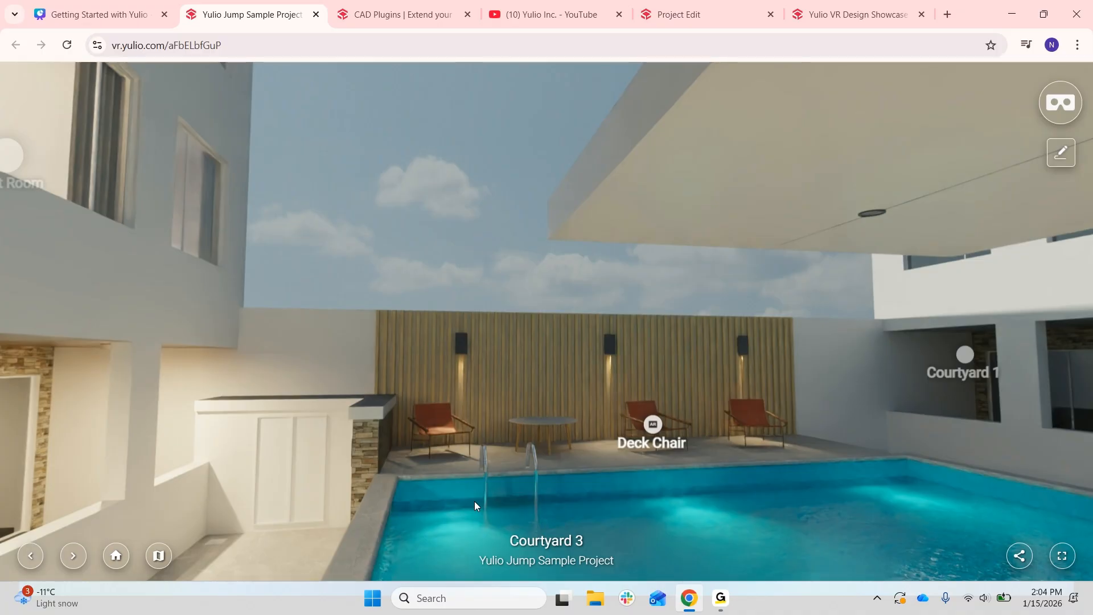
Review the Revit, SketchUp and CET Designer downloads on the CAD Plugins page, and show Yulio's YouTube channel
{"action": "left_click", "coordinate": [402, 11]}
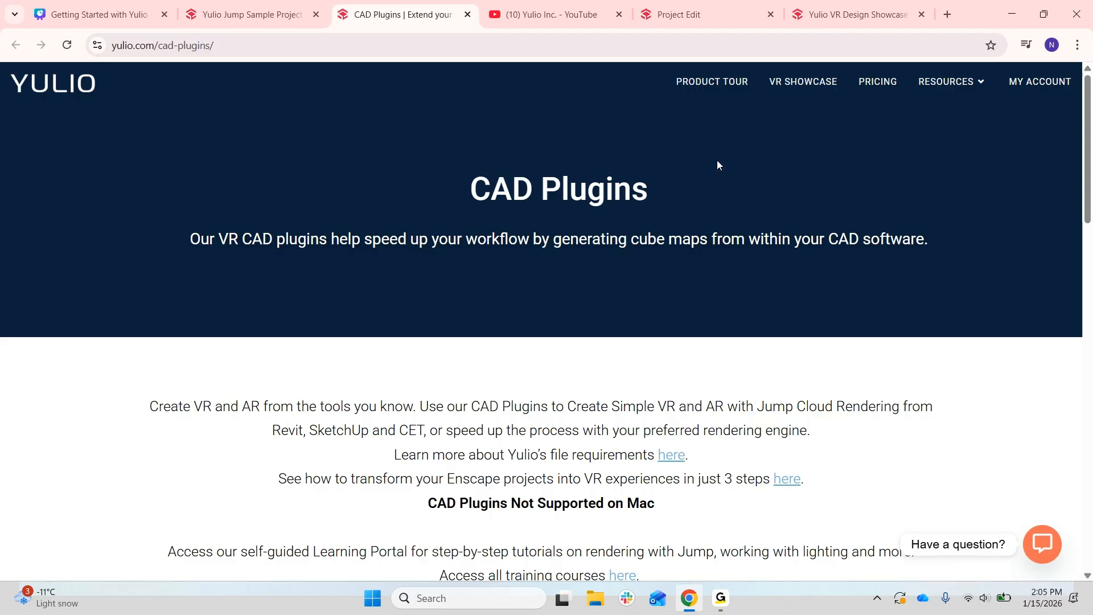
{"action": "mouse_move", "coordinate": [982, 86]}
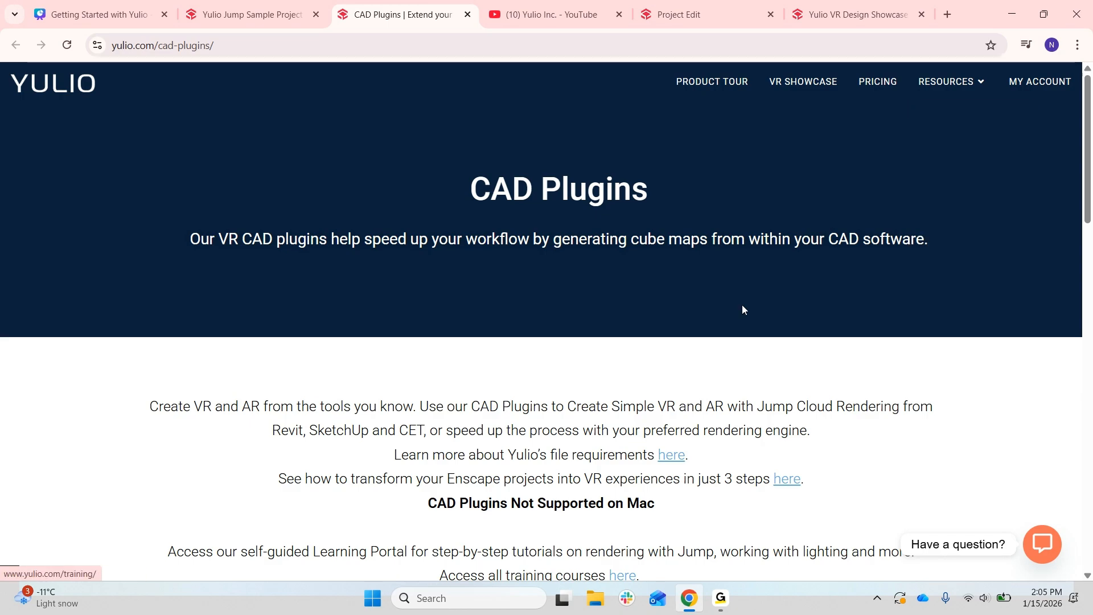
{"action": "scroll", "coordinate": [742, 309], "scroll_direction": "down", "scroll_amount": 9}
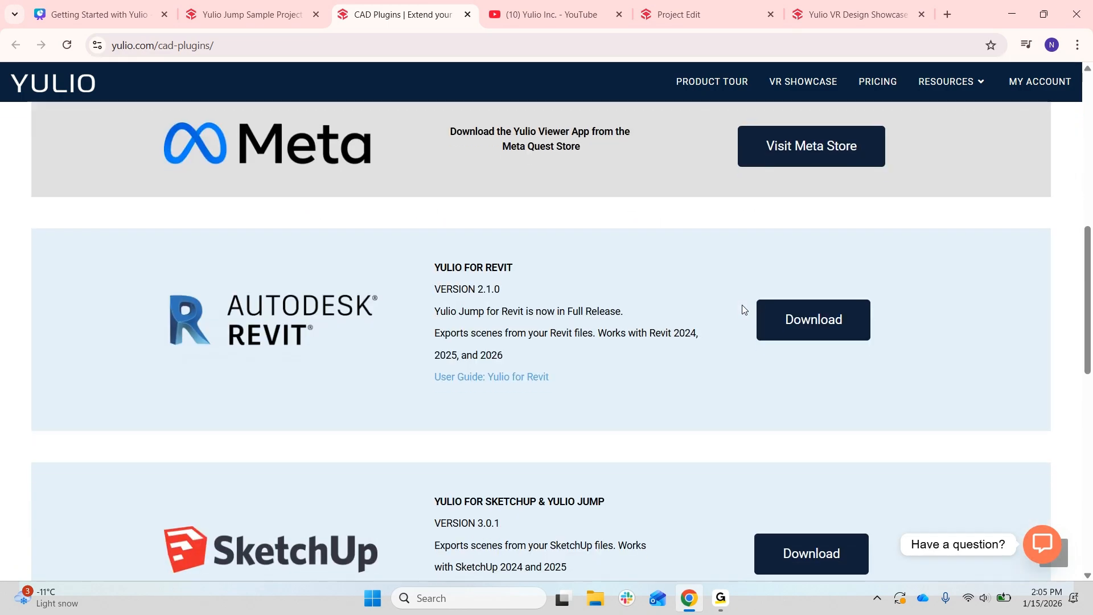
{"action": "scroll", "coordinate": [699, 364], "scroll_direction": "down", "scroll_amount": 2}
{"action": "scroll", "coordinate": [699, 364], "scroll_direction": "down", "scroll_amount": 2}
{"action": "scroll", "coordinate": [699, 364], "scroll_direction": "down", "scroll_amount": 4}
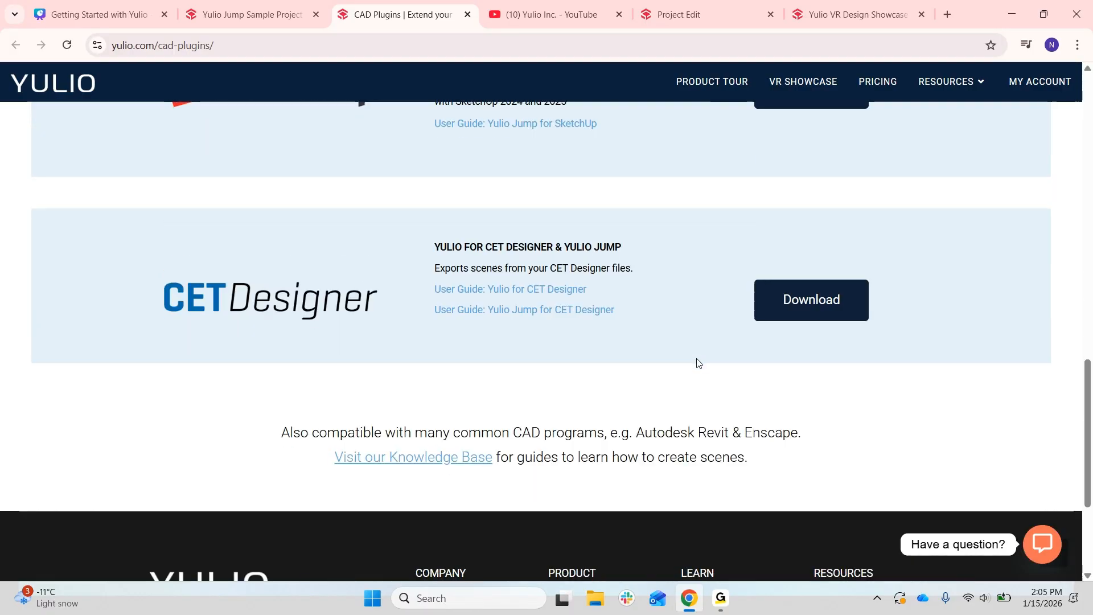
{"action": "scroll", "coordinate": [699, 364], "scroll_direction": "up", "scroll_amount": 1}
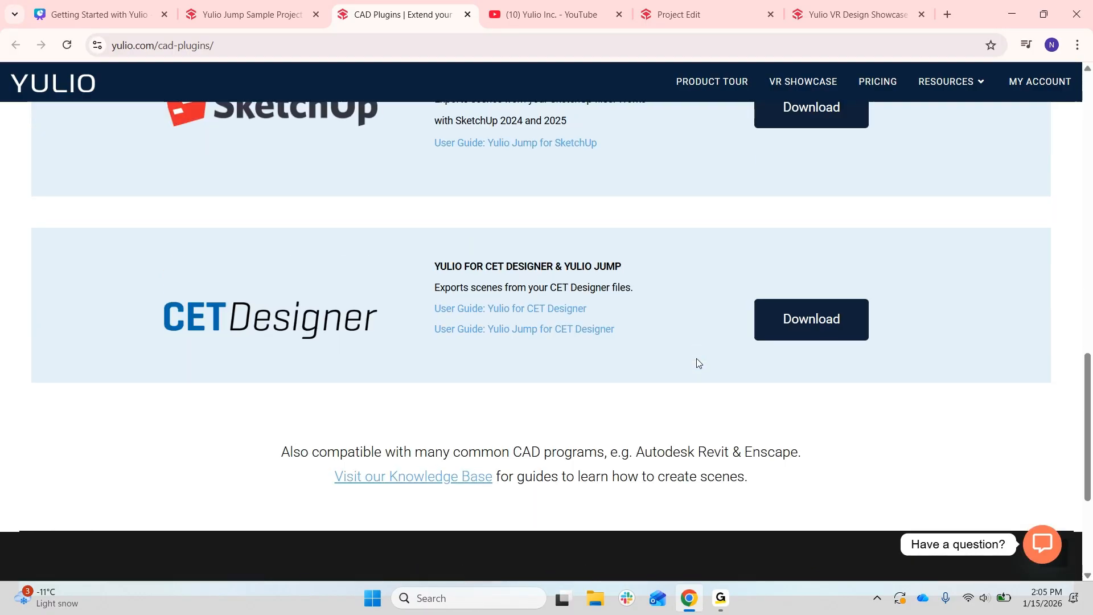
{"action": "scroll", "coordinate": [500, 274], "scroll_direction": "up", "scroll_amount": 2}
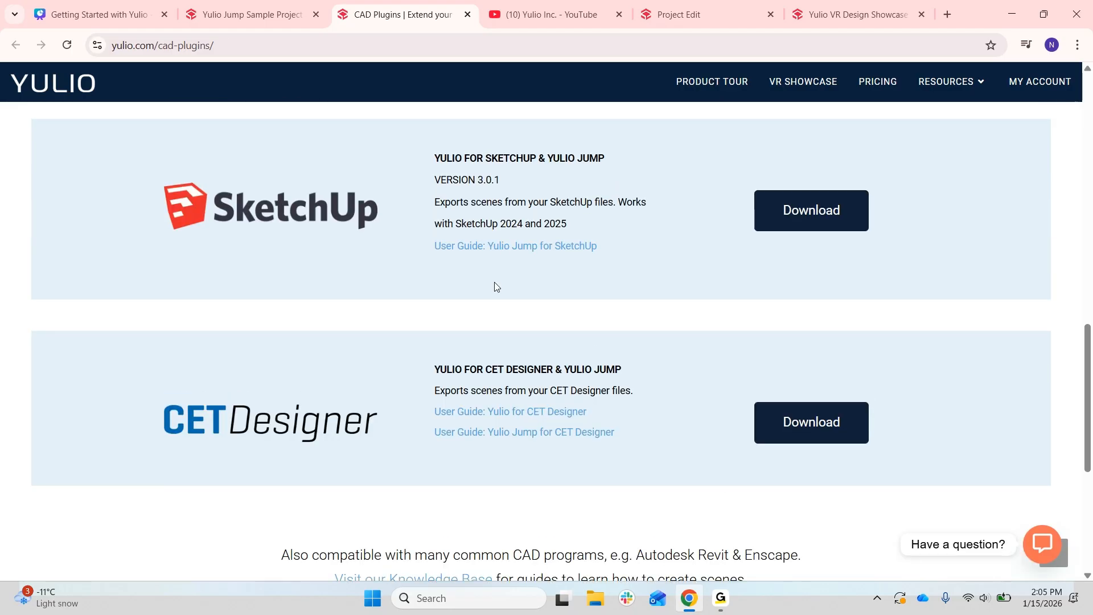
{"action": "scroll", "coordinate": [496, 283], "scroll_direction": "up", "scroll_amount": 1}
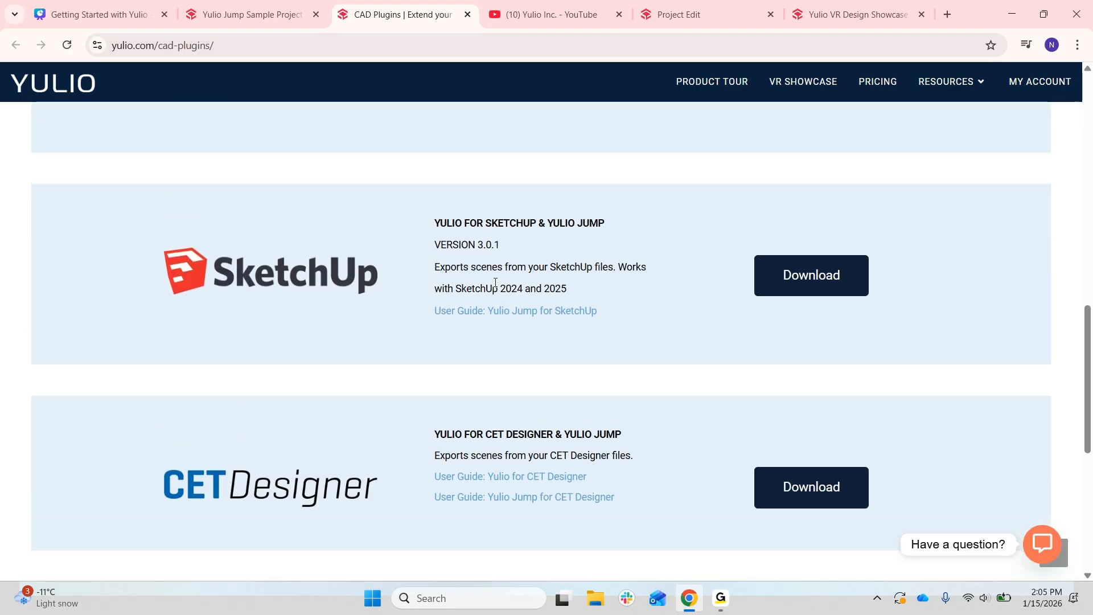
{"action": "scroll", "coordinate": [495, 283], "scroll_direction": "up", "scroll_amount": 2}
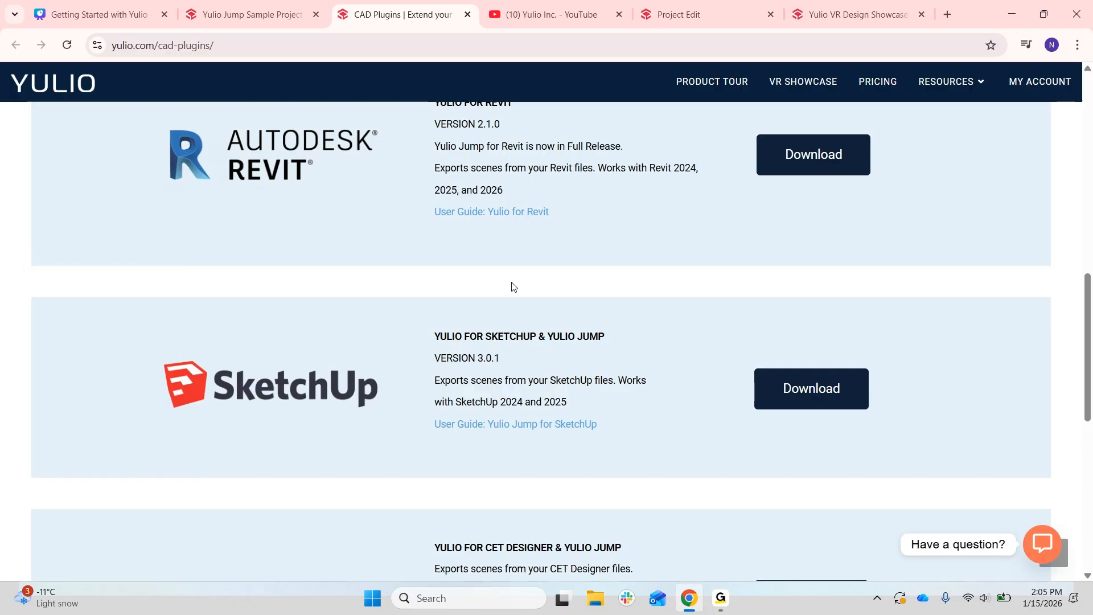
{"action": "left_click", "coordinate": [556, 4]}
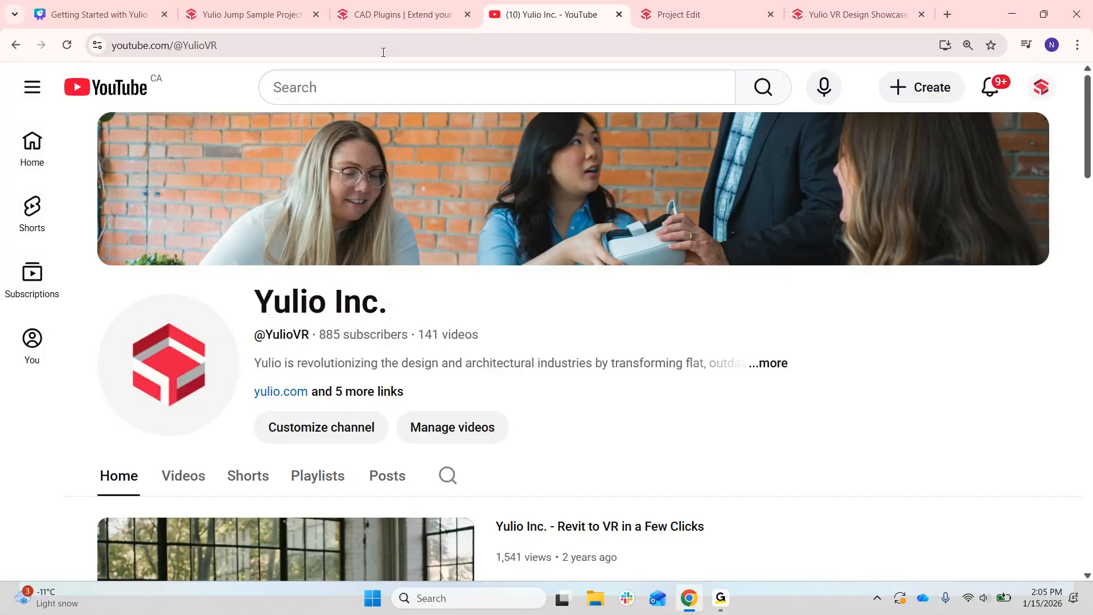
Return to the Canva presentation, advance to the Third-Party Renderer slide and open its linked Tiffin Room project
{"action": "left_click", "coordinate": [63, 12]}
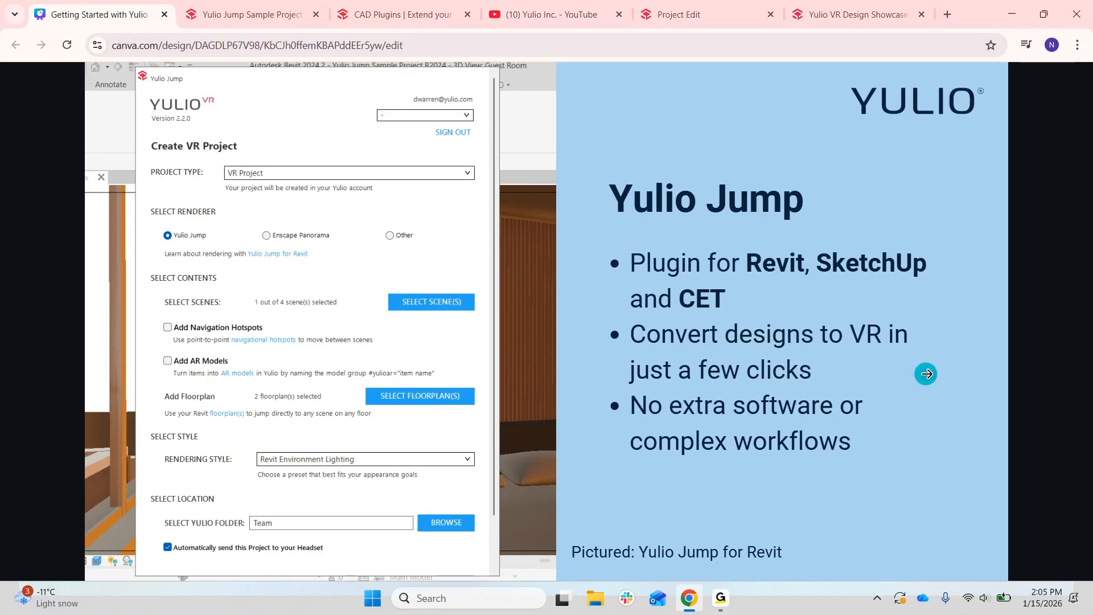
{"action": "left_click", "coordinate": [927, 374]}
{"action": "left_click", "coordinate": [927, 374]}
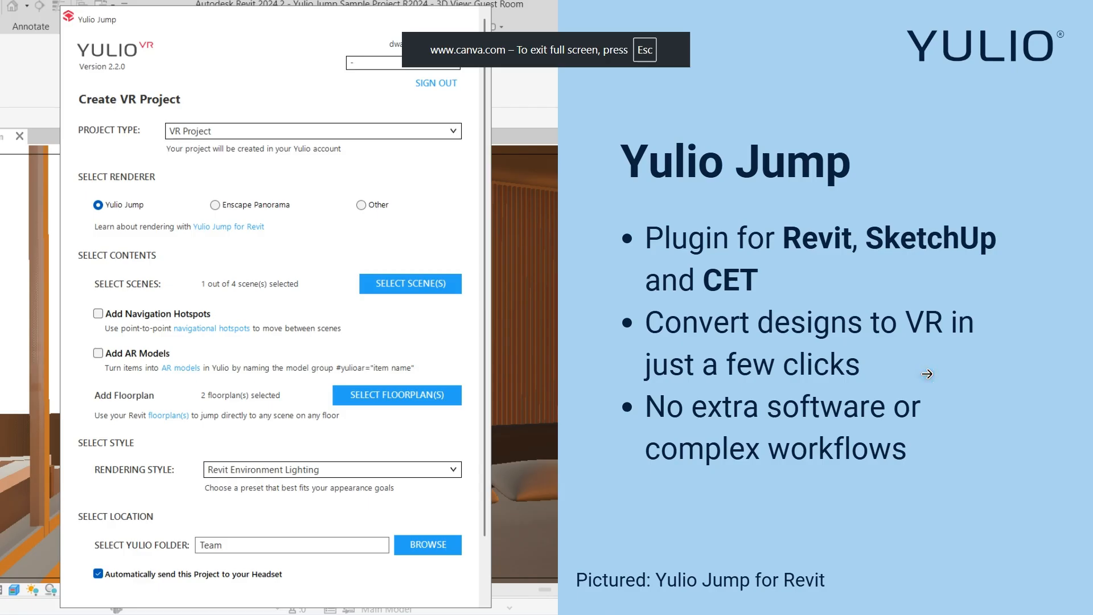
{"action": "left_click", "coordinate": [927, 374]}
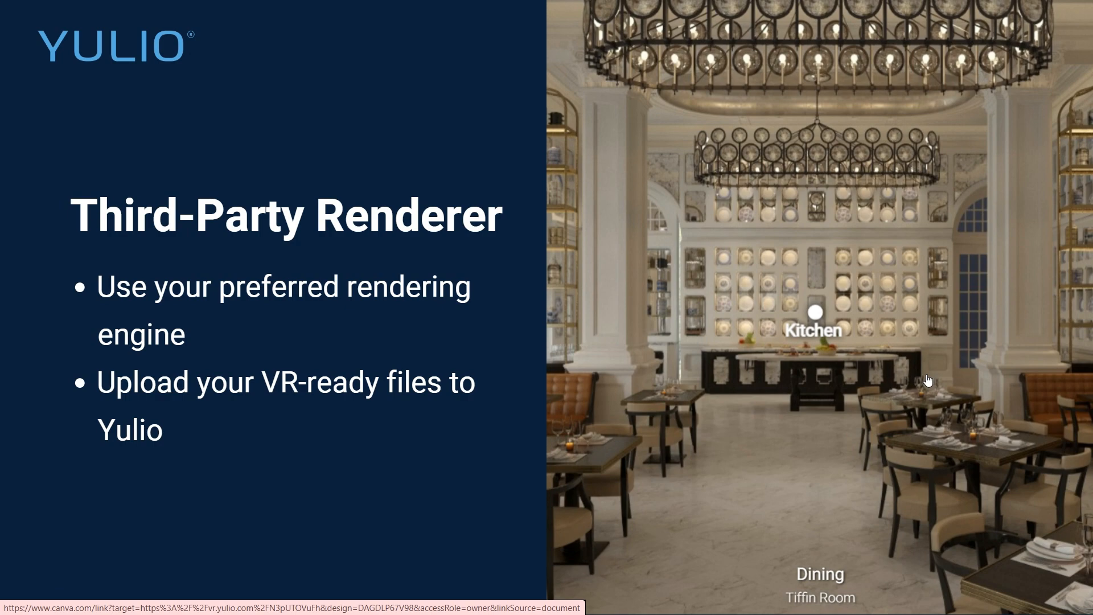
{"action": "left_click", "coordinate": [941, 326]}
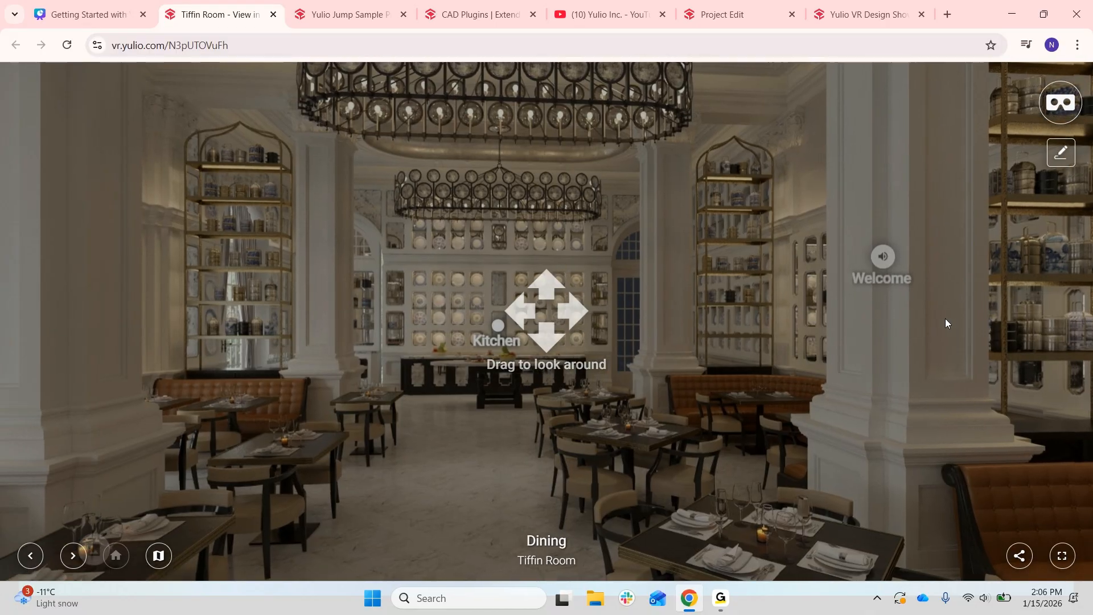
Look around the Tiffin Room's Dining scene and view its Menu Tiffin Room image hotspot and Welcome audio hotspot
{"action": "left_click_drag", "start_coordinate": [945, 319], "coordinate": [784, 232]}
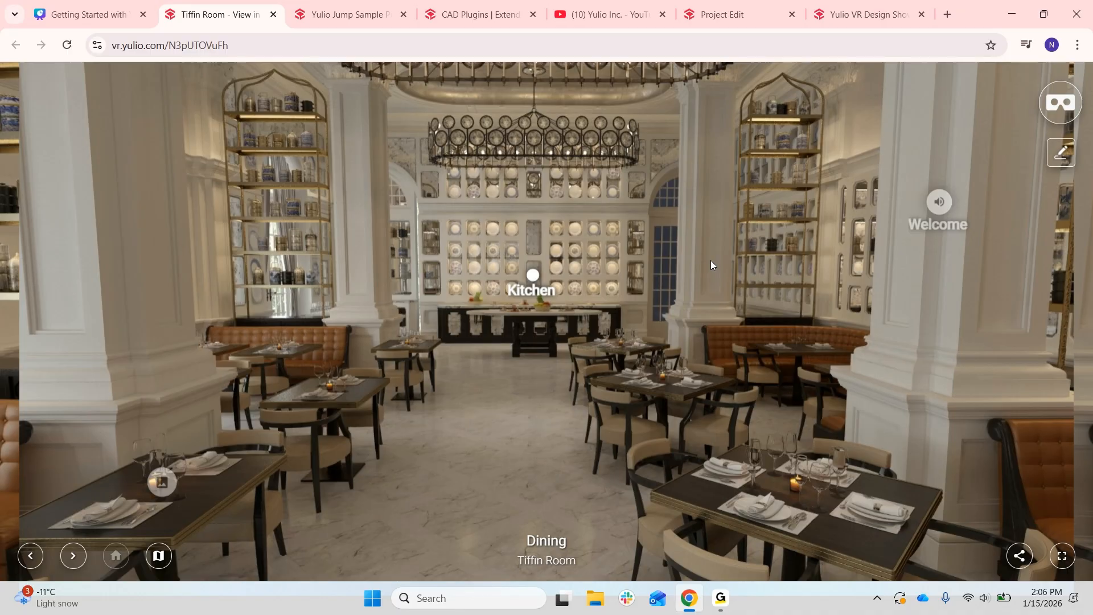
{"action": "left_click_drag", "start_coordinate": [711, 265], "coordinate": [816, 206]}
{"action": "left_click_drag", "start_coordinate": [444, 345], "coordinate": [637, 266]}
{"action": "left_click_drag", "start_coordinate": [559, 323], "coordinate": [571, 330]}
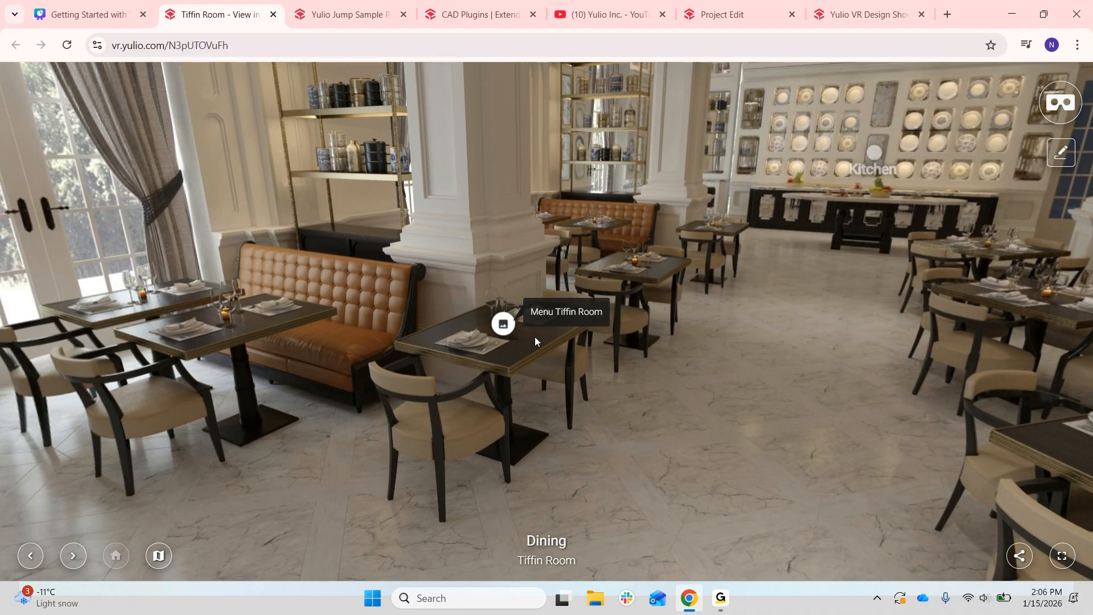
{"action": "left_click", "coordinate": [504, 325]}
{"action": "left_click_drag", "start_coordinate": [959, 268], "coordinate": [561, 460]}
{"action": "left_click_drag", "start_coordinate": [872, 293], "coordinate": [714, 383]}
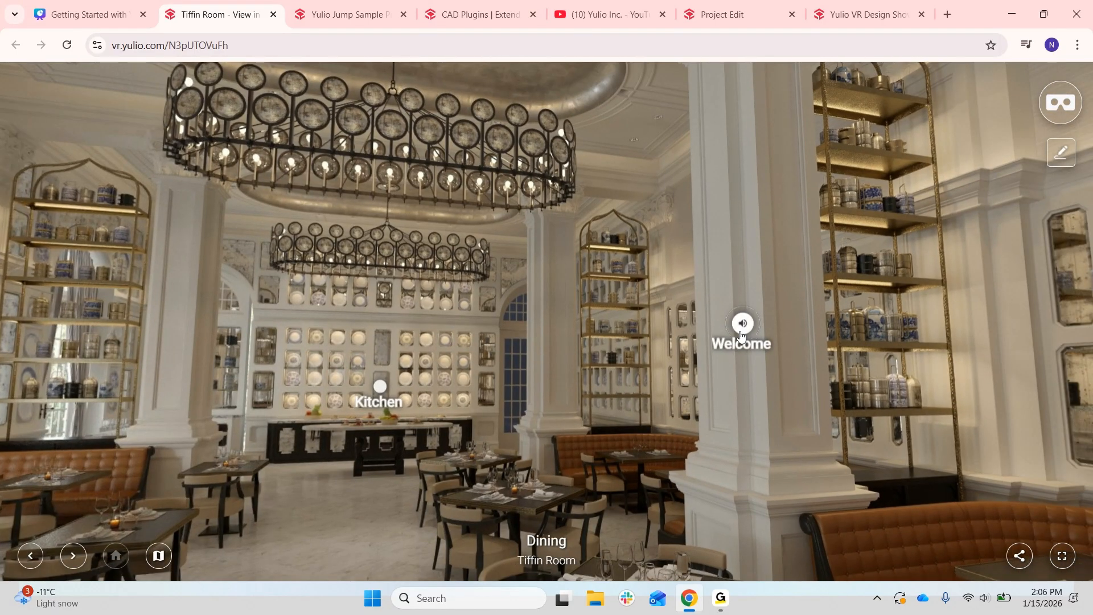
{"action": "left_click_drag", "start_coordinate": [527, 463], "coordinate": [605, 347]}
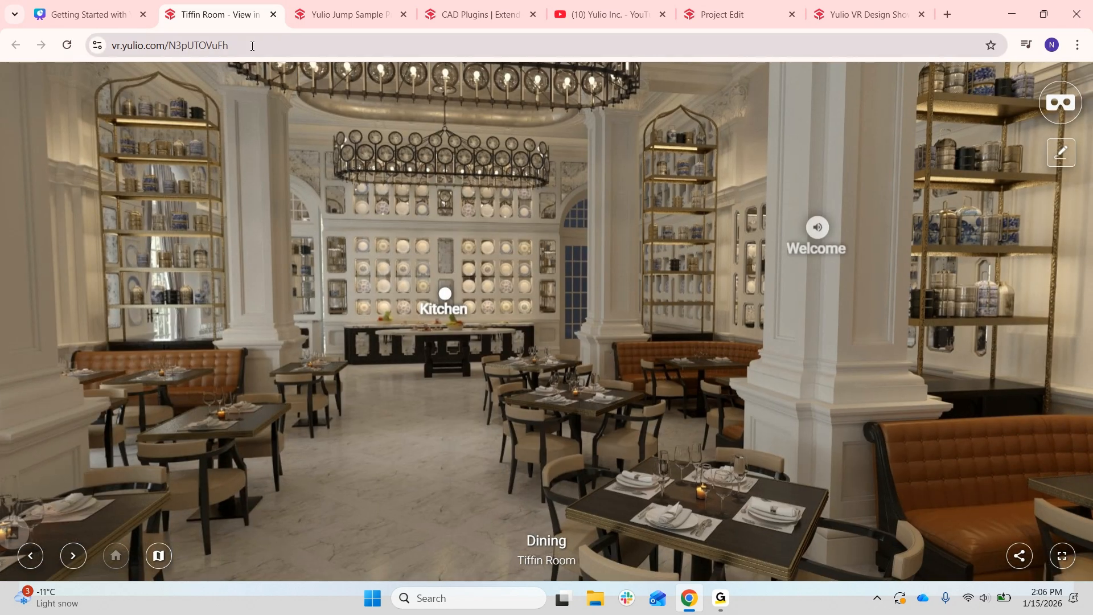
Go back to the Canva presentation and advance to the 360 Photography slide
{"action": "left_click", "coordinate": [85, 14]}
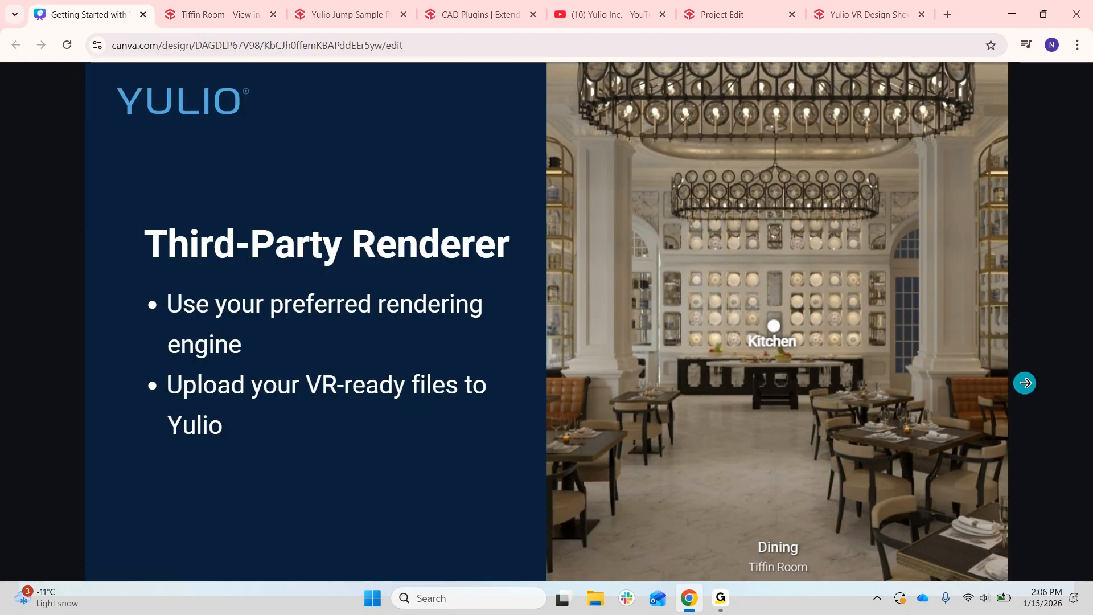
{"action": "left_click", "coordinate": [1025, 383]}
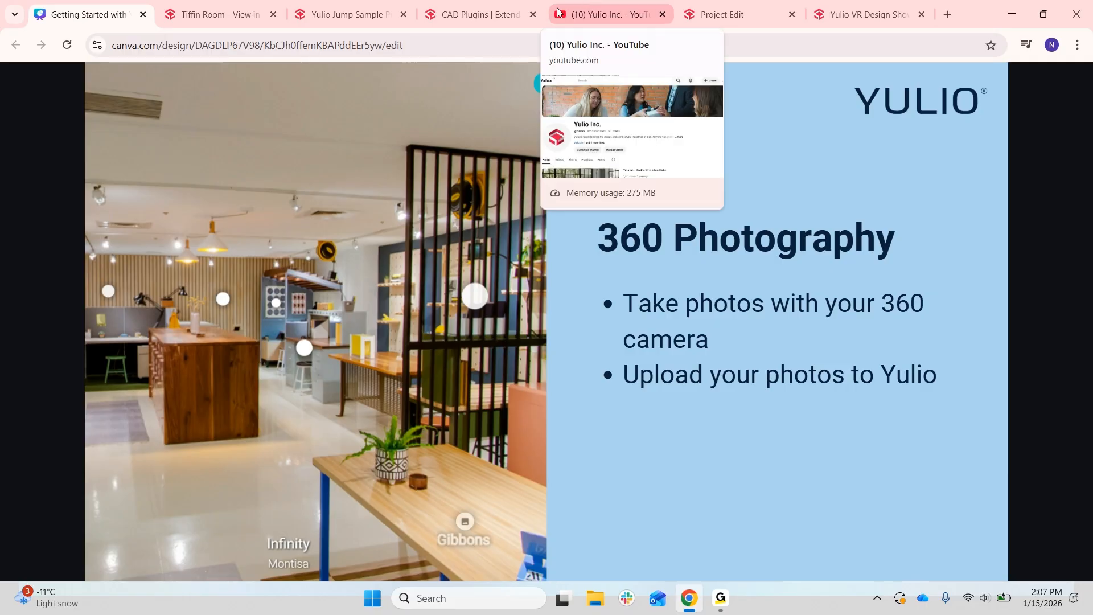
Switch to the Yulio account site and tour the Headsets, Headset Projects and Collaborate pages and the list of resources
{"action": "left_click", "coordinate": [722, 15]}
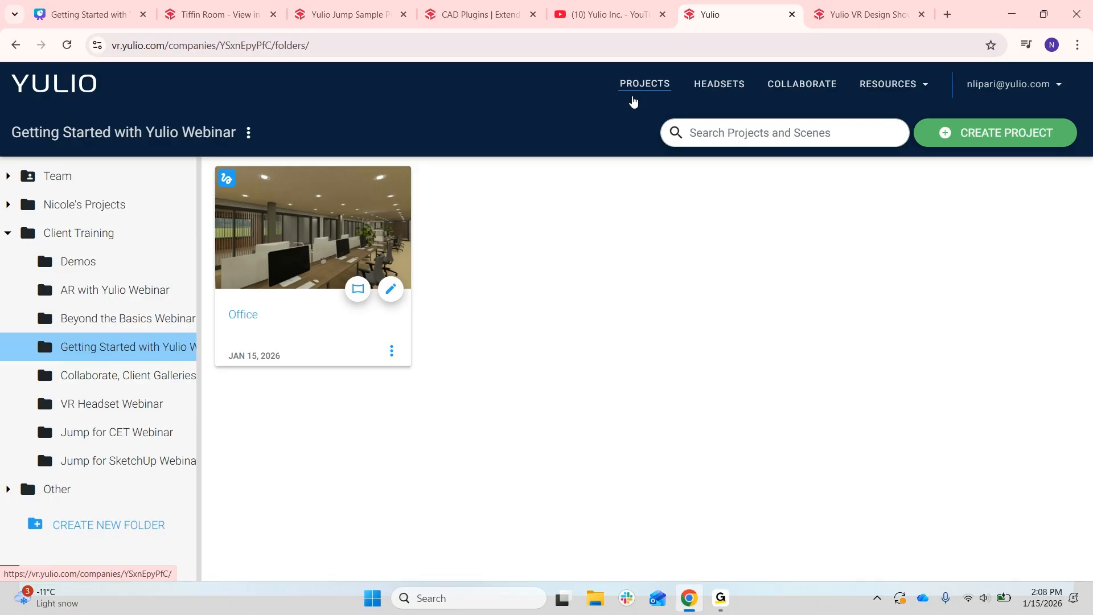
{"action": "left_click", "coordinate": [732, 85]}
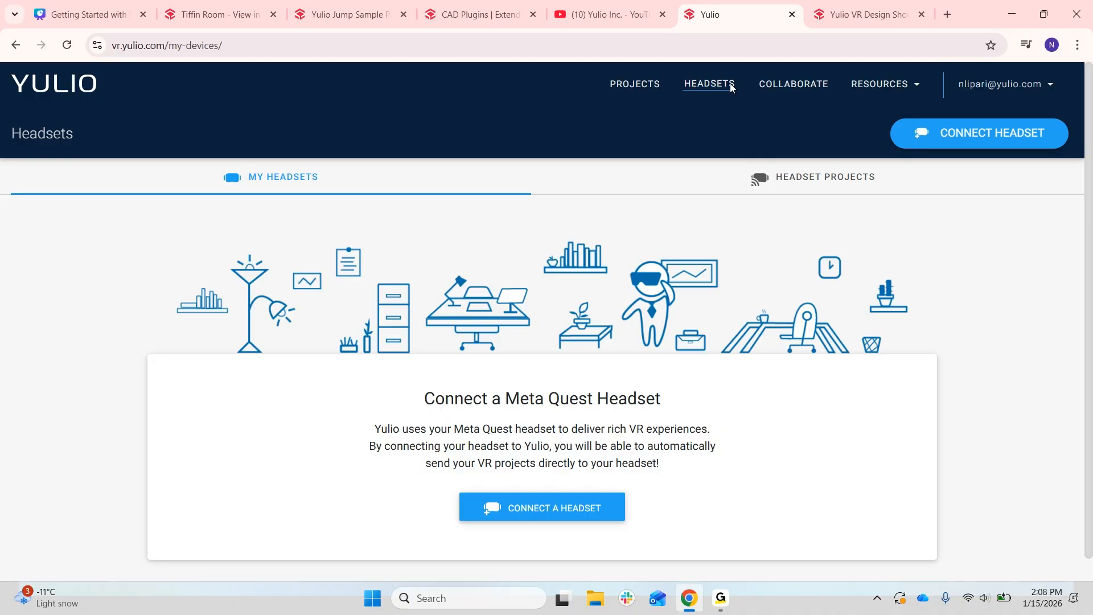
{"action": "left_click", "coordinate": [827, 182]}
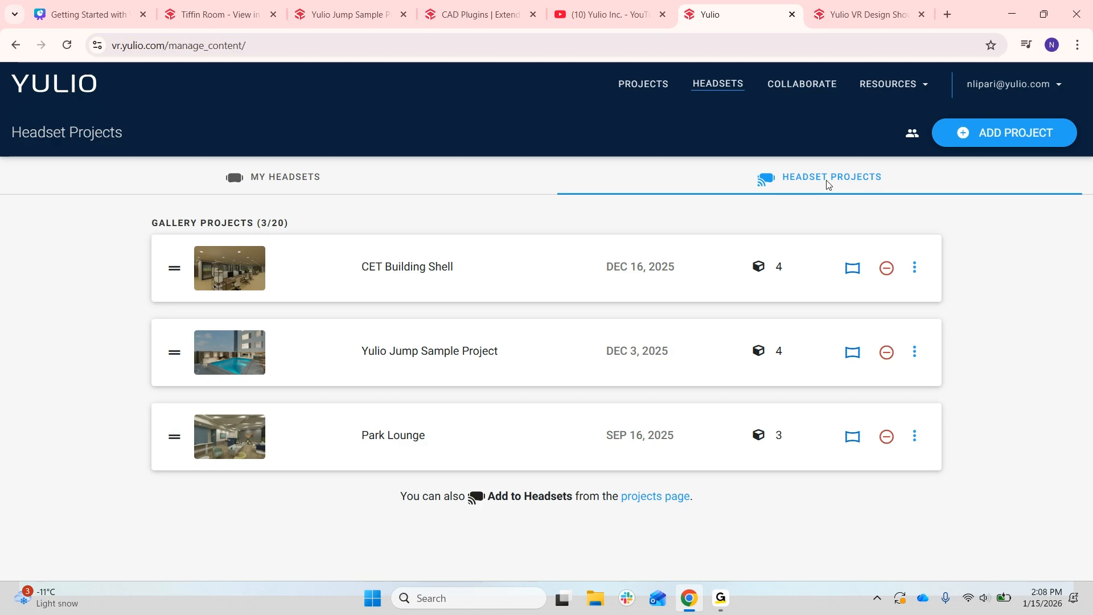
{"action": "left_click", "coordinate": [799, 85]}
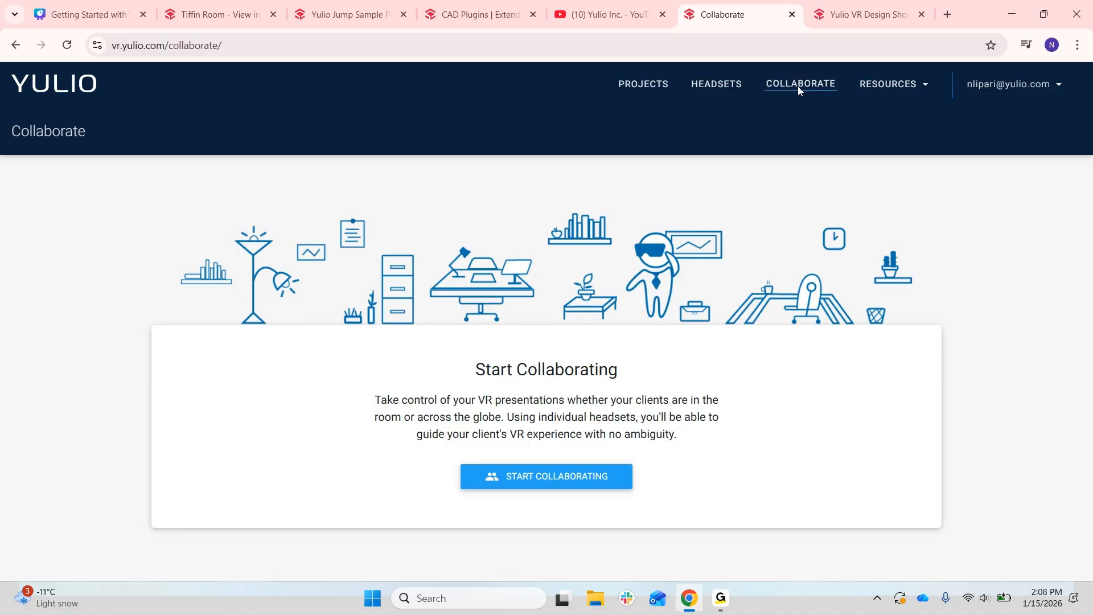
{"action": "left_click", "coordinate": [930, 86]}
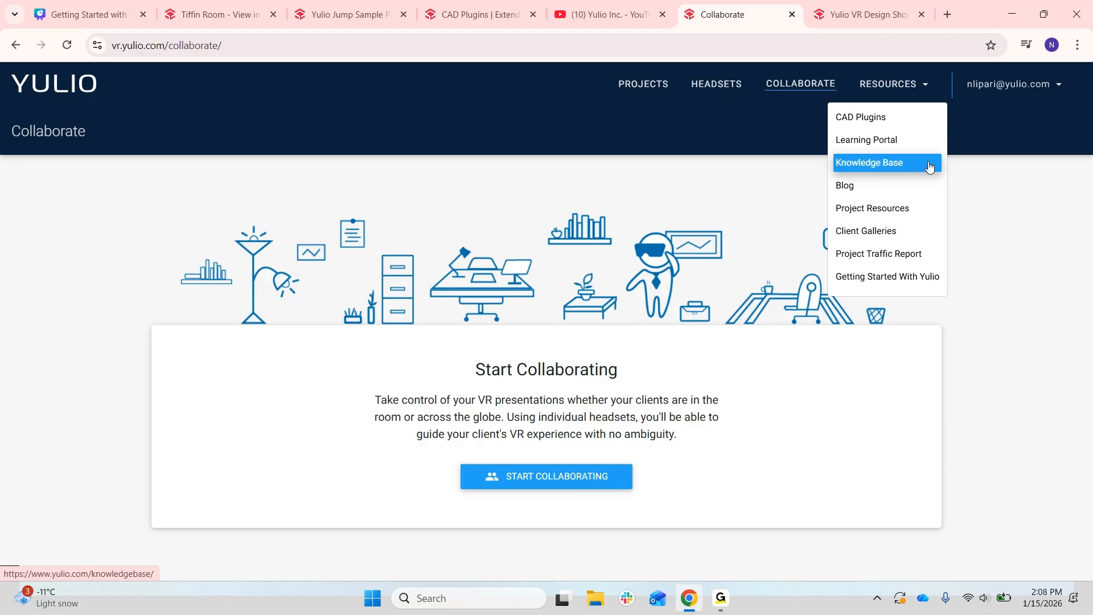
Open the company settings from the account options and view the Usage and Plan and Custom Branding pages
{"action": "left_click", "coordinate": [1048, 91]}
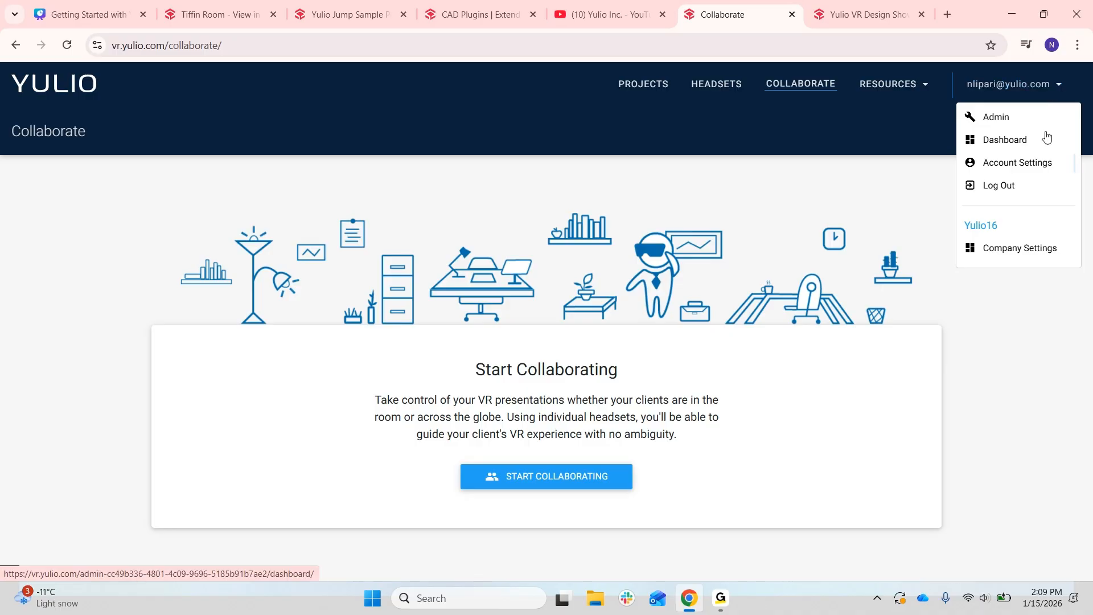
{"action": "left_click", "coordinate": [1062, 247]}
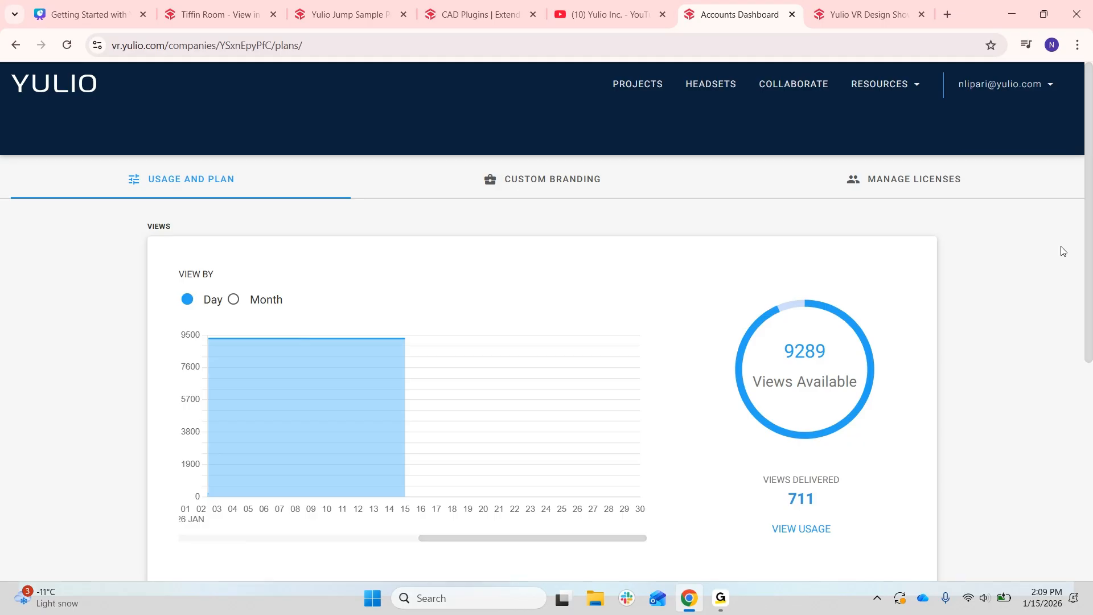
{"action": "left_click", "coordinate": [548, 195]}
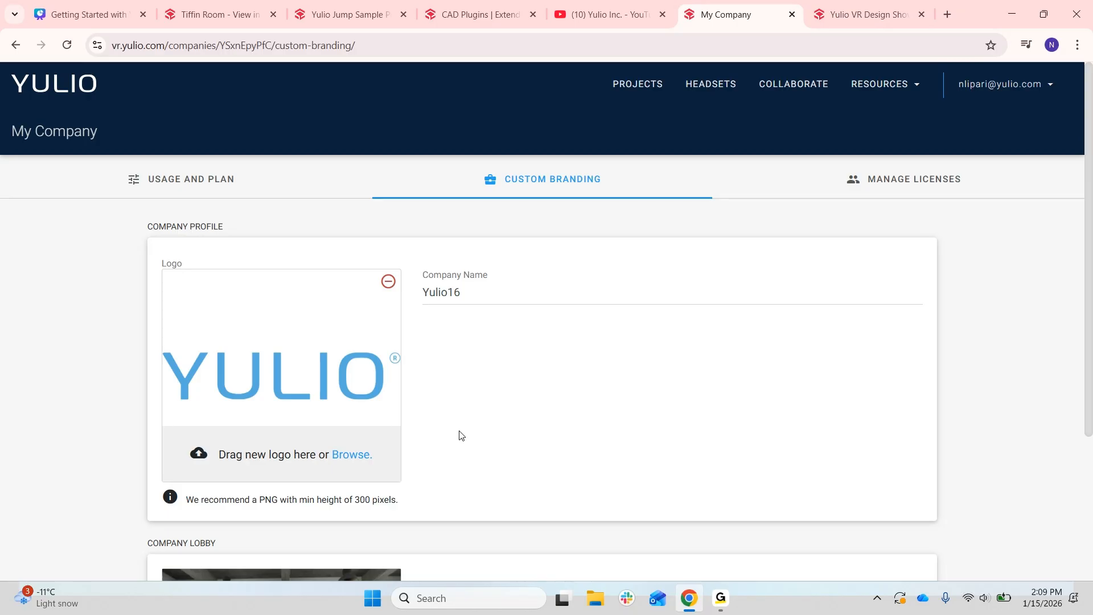
Return to the Projects page and expand the Team folder to show its subfolders
{"action": "left_click", "coordinate": [643, 85]}
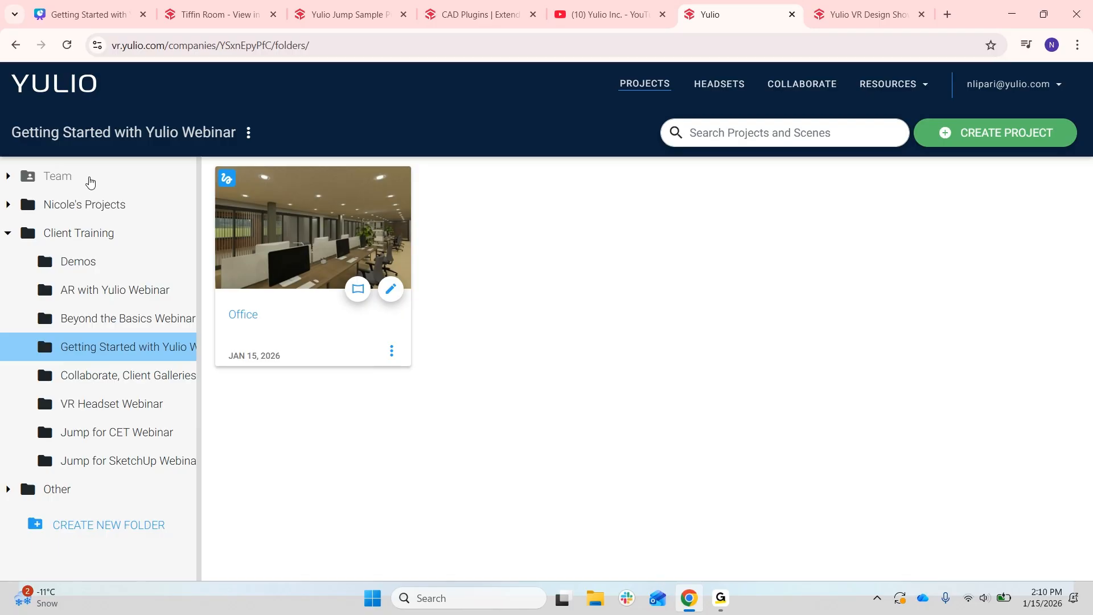
{"action": "left_click", "coordinate": [8, 176]}
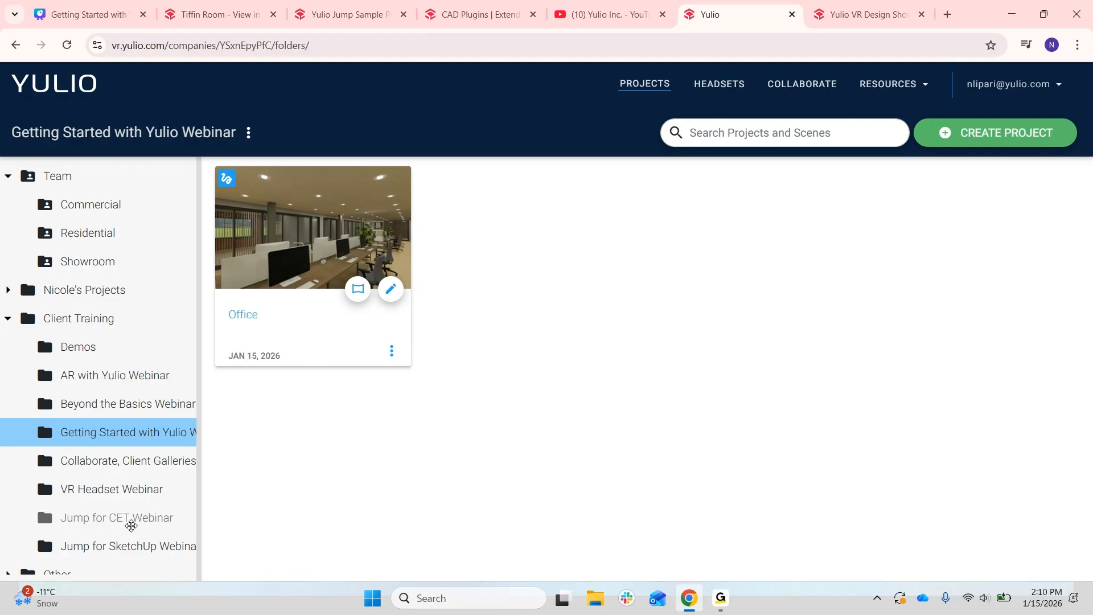
Create a new project folder named Webinar
{"action": "scroll", "coordinate": [131, 526], "scroll_direction": "down", "scroll_amount": 2}
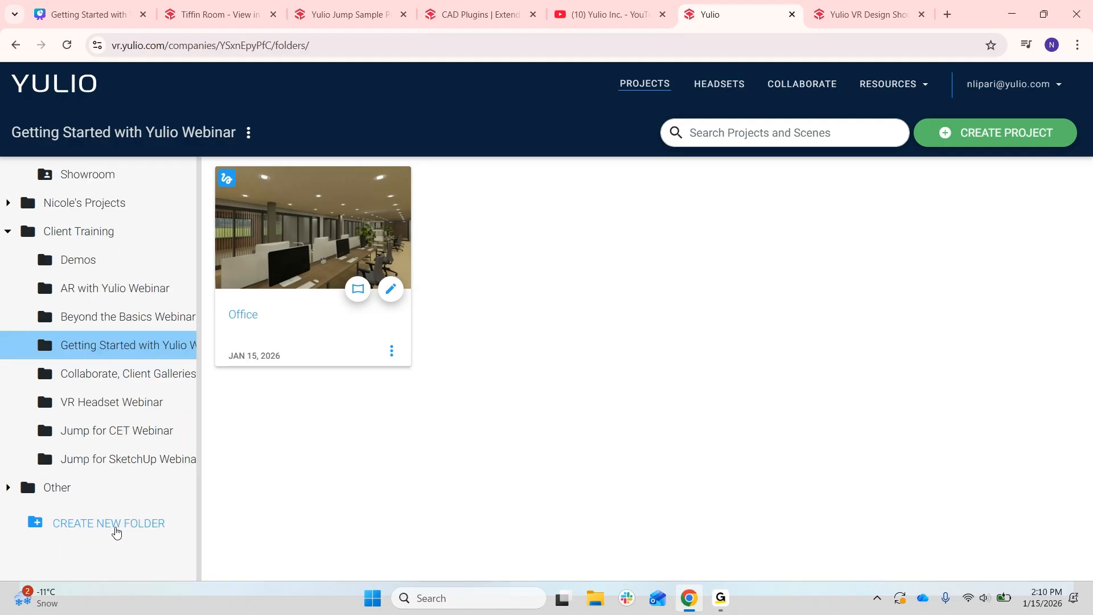
{"action": "left_click", "coordinate": [116, 532]}
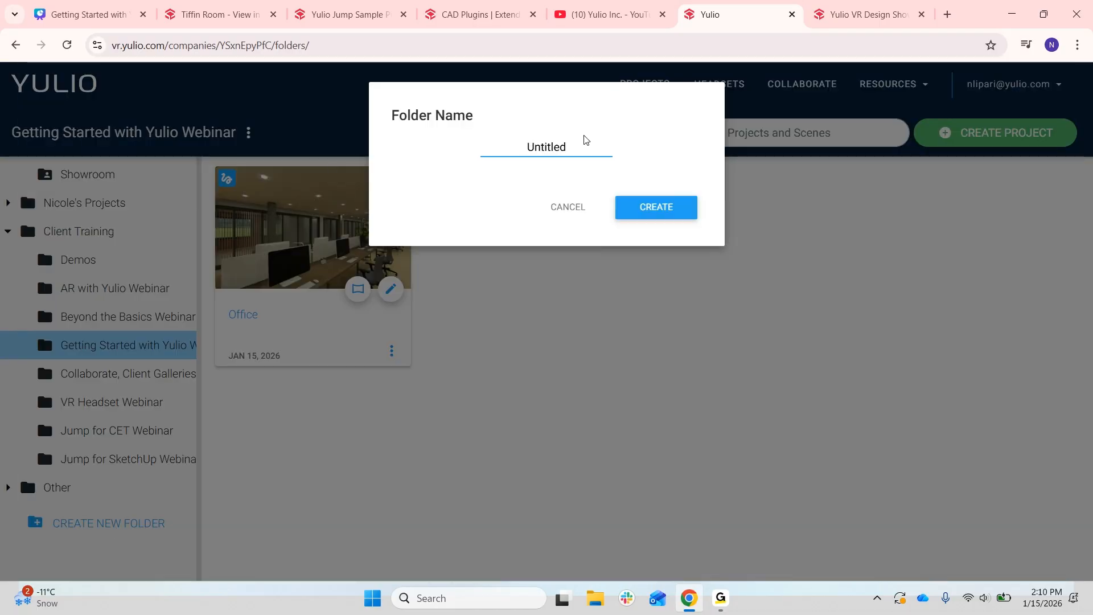
{"action": "left_click_drag", "start_coordinate": [541, 145], "coordinate": [563, 146]}
{"action": "key", "text": "BackSpace"}
{"action": "type", "text": "Wei"}
{"action": "key", "text": "BackSpace"}
{"action": "type", "text": "binar"}
{"action": "left_click", "coordinate": [664, 206]}
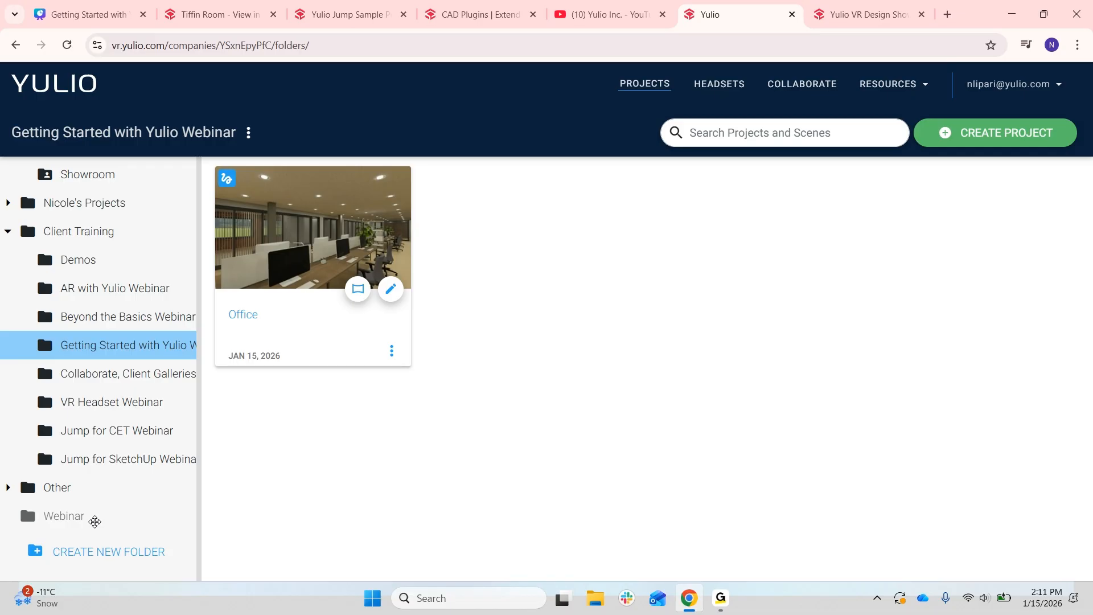
Move the Webinar folder into the Team folder and back out to the top level of the folder list
{"action": "scroll", "coordinate": [95, 522], "scroll_direction": "up", "scroll_amount": 1}
{"action": "left_click_drag", "start_coordinate": [34, 564], "coordinate": [48, 283]}
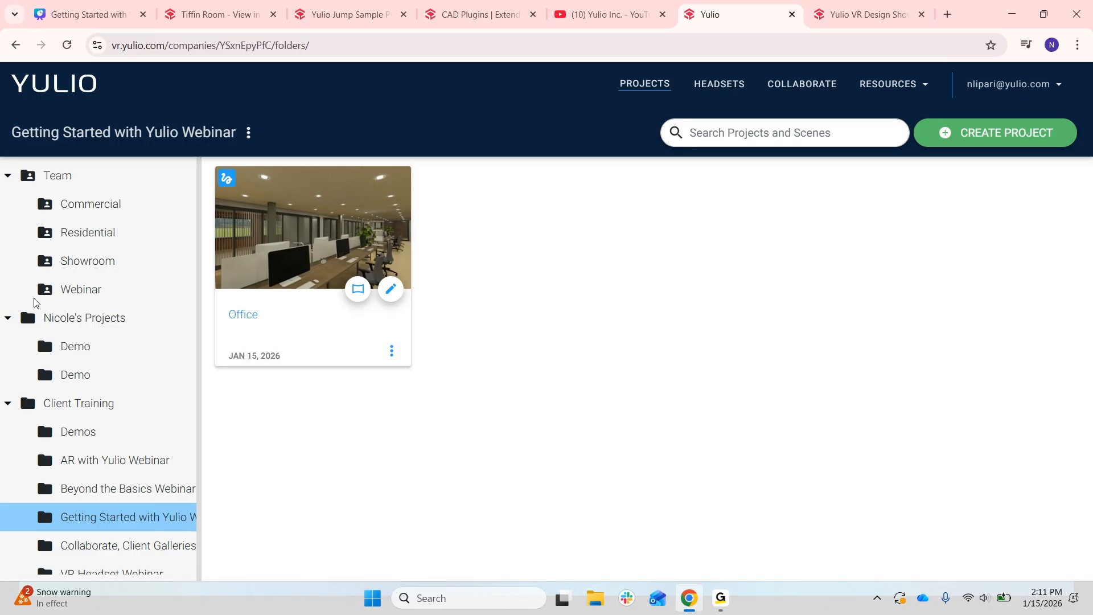
{"action": "left_click_drag", "start_coordinate": [43, 297], "coordinate": [12, 504]}
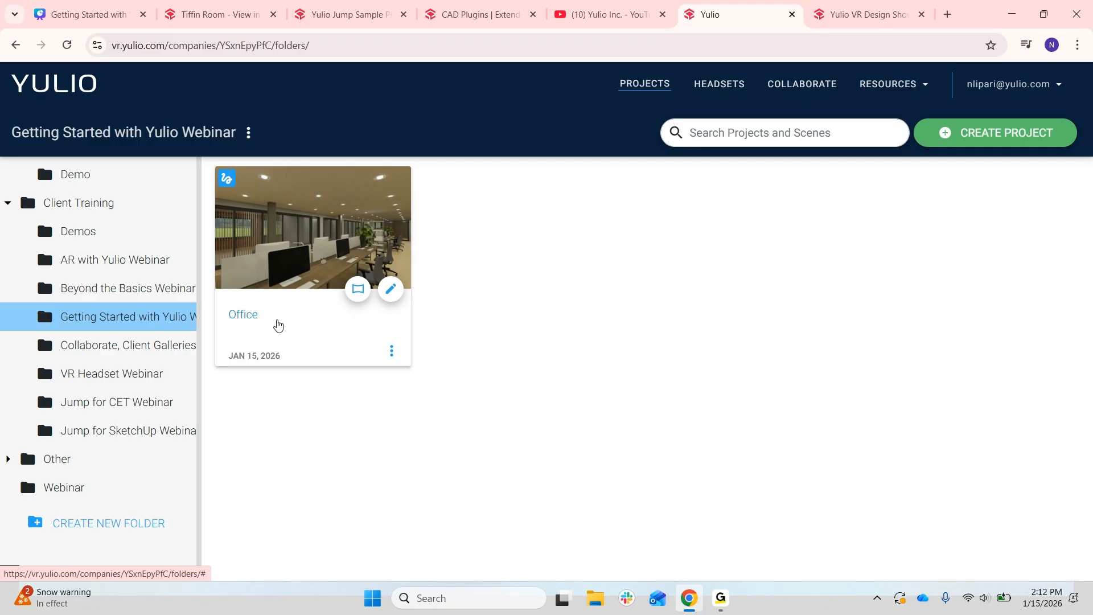
Create a new empty project in the Getting Started with Yulio Webinar folder
{"action": "left_click", "coordinate": [987, 137]}
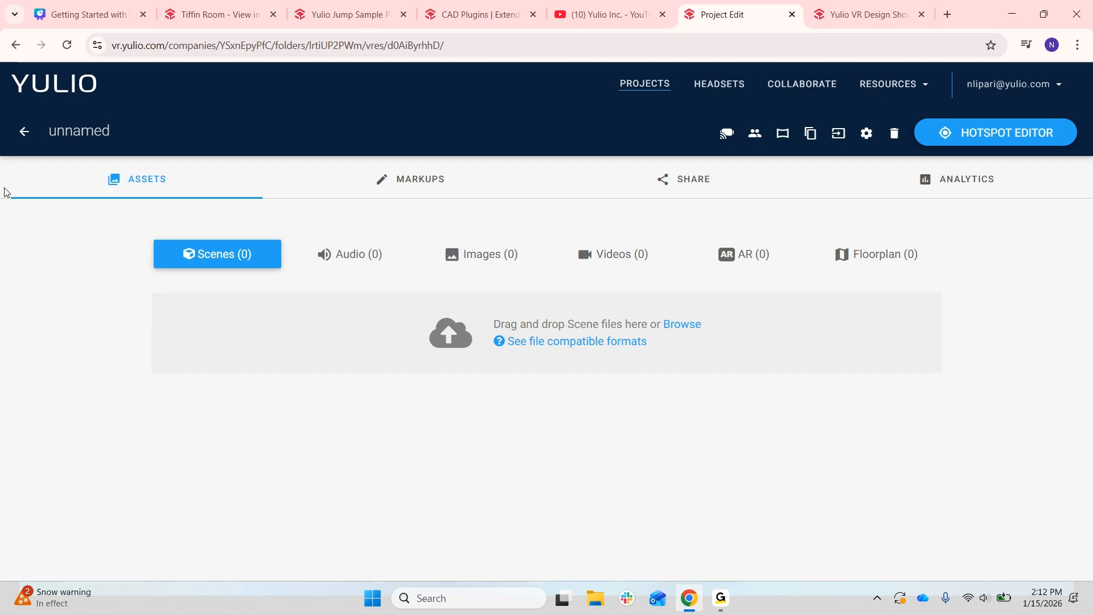
Open the Office project from the Getting Started with Yulio Webinar folder and examine its scenes, AR model and floorplan assets
{"action": "left_click", "coordinate": [22, 133]}
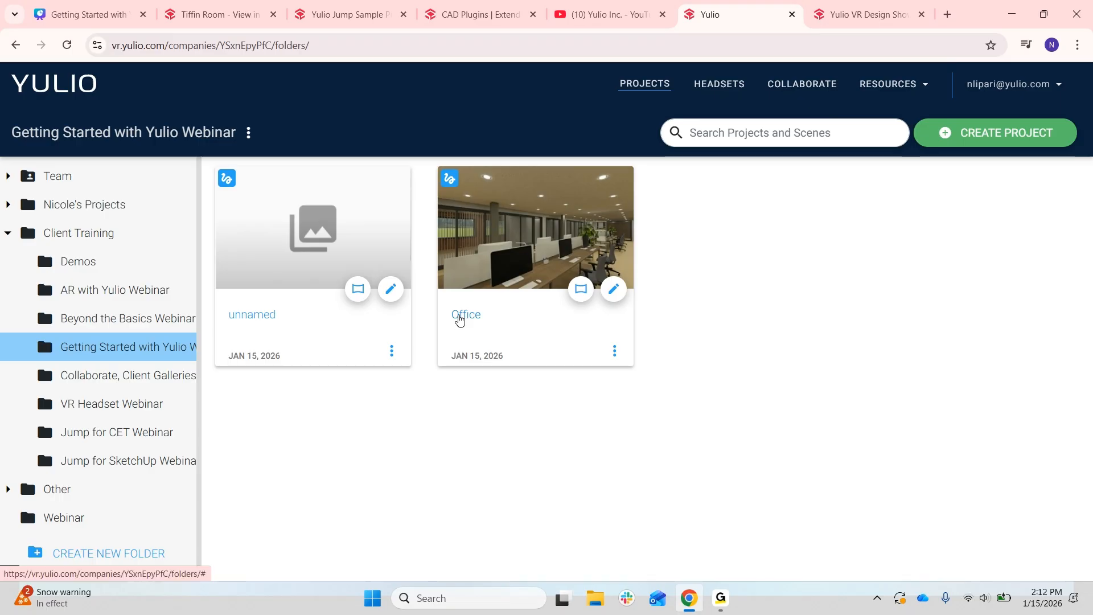
{"action": "left_click", "coordinate": [460, 320]}
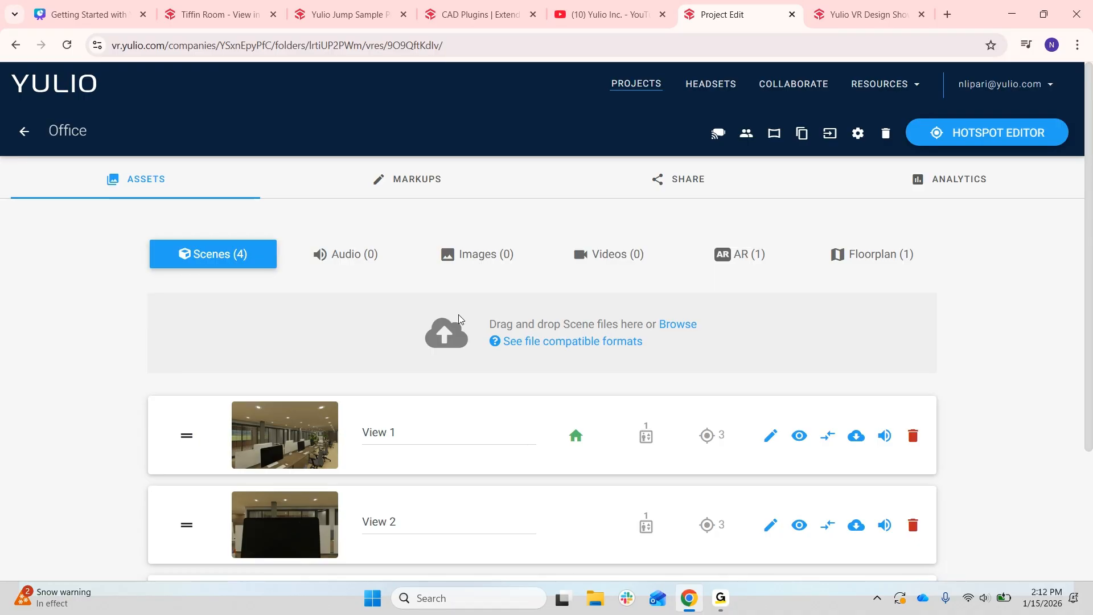
{"action": "scroll", "coordinate": [460, 318], "scroll_direction": "down", "scroll_amount": 2}
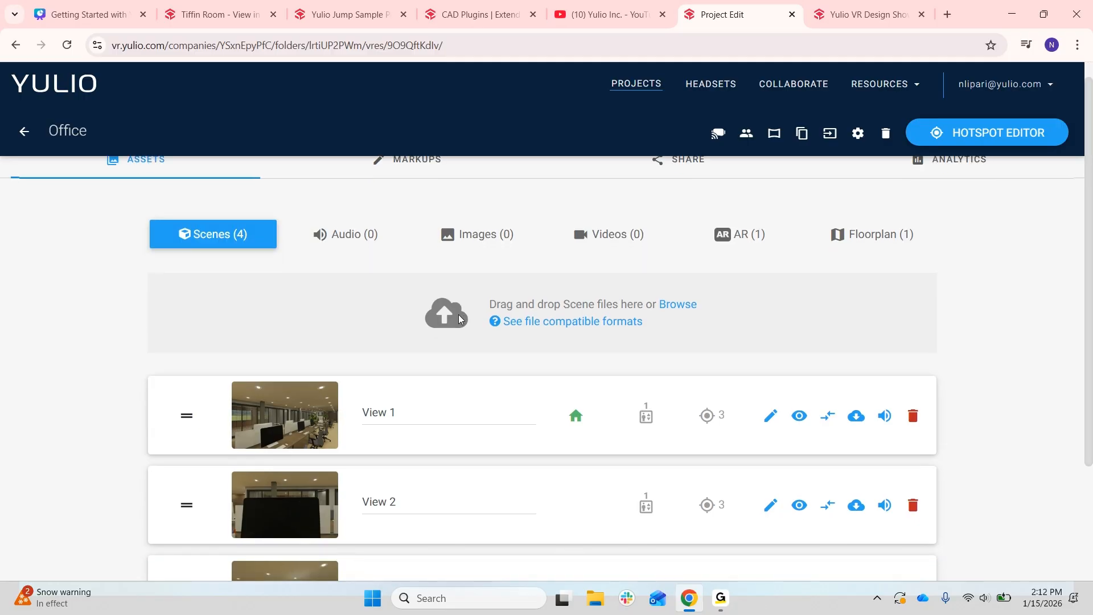
{"action": "scroll", "coordinate": [458, 320], "scroll_direction": "up", "scroll_amount": 2}
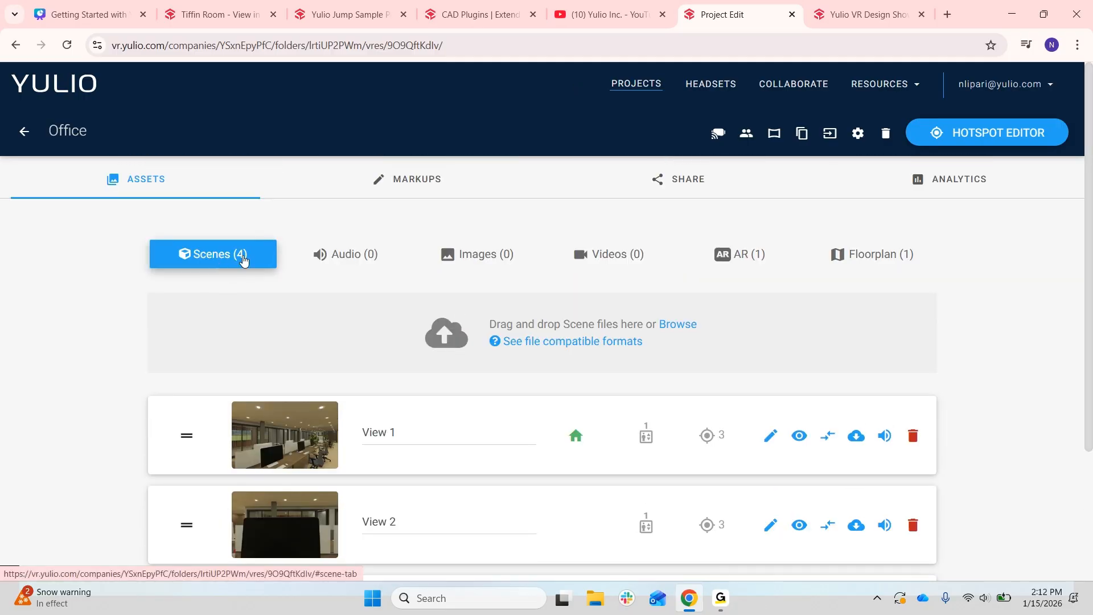
{"action": "scroll", "coordinate": [238, 330], "scroll_direction": "down", "scroll_amount": 3}
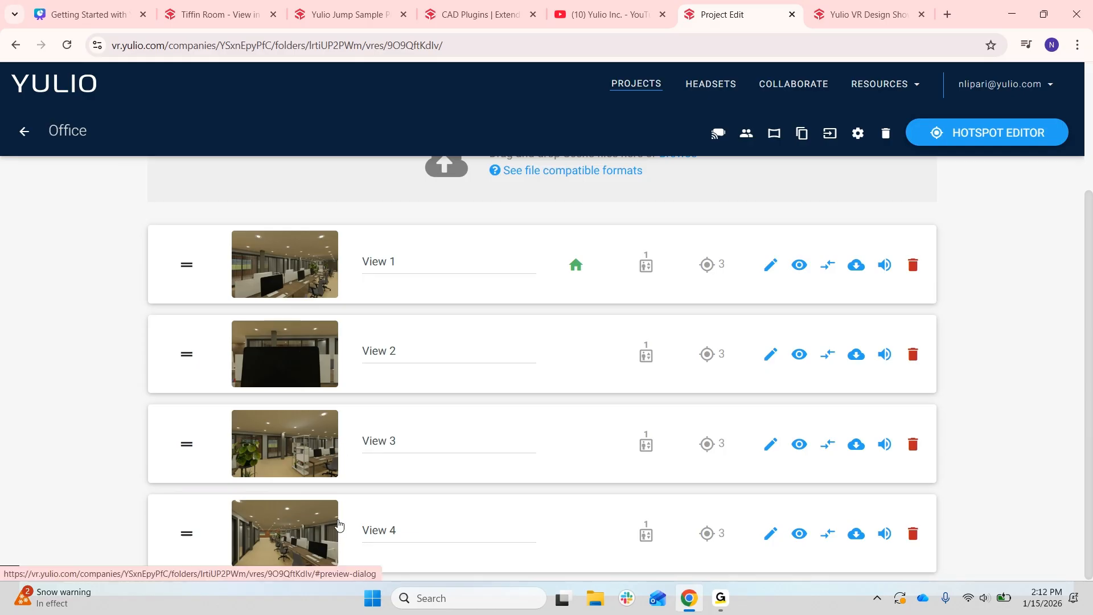
{"action": "scroll", "coordinate": [339, 525], "scroll_direction": "down", "scroll_amount": 1}
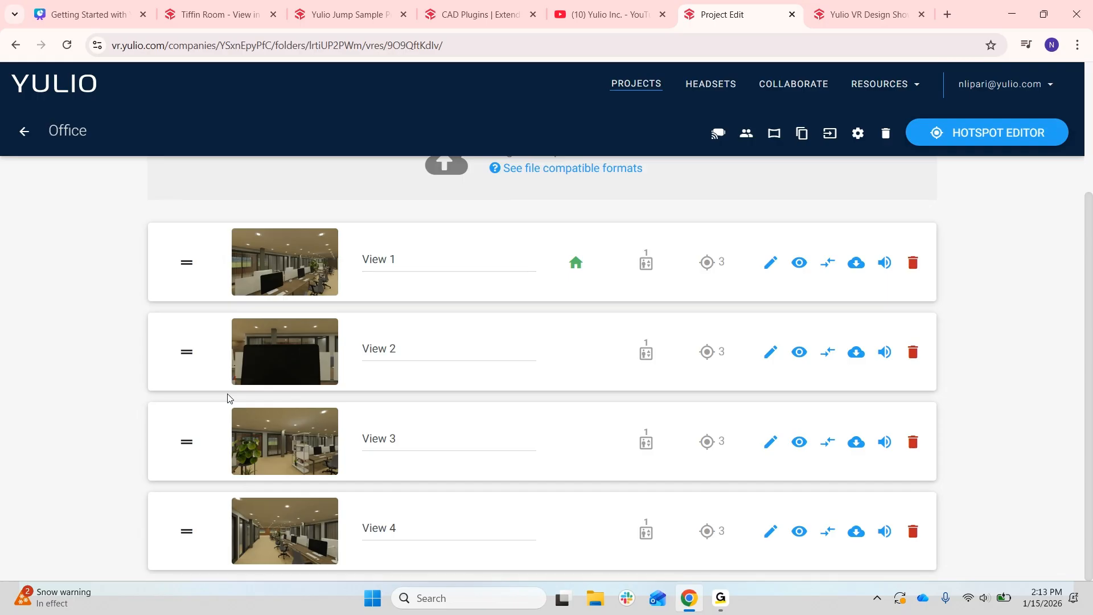
{"action": "scroll", "coordinate": [228, 397], "scroll_direction": "up", "scroll_amount": 3}
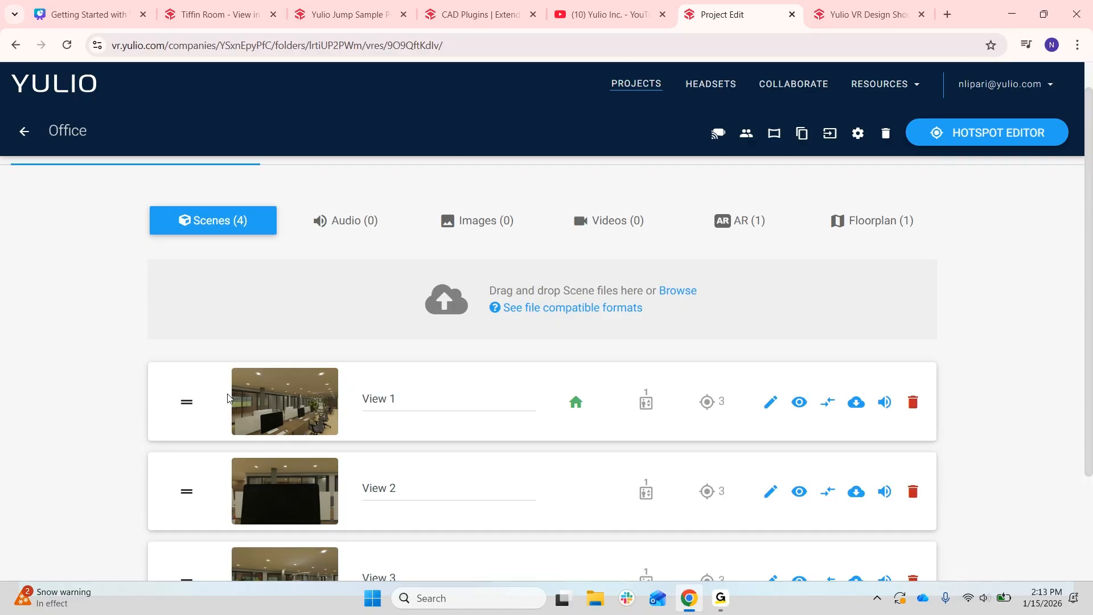
{"action": "scroll", "coordinate": [227, 397], "scroll_direction": "up", "scroll_amount": 1}
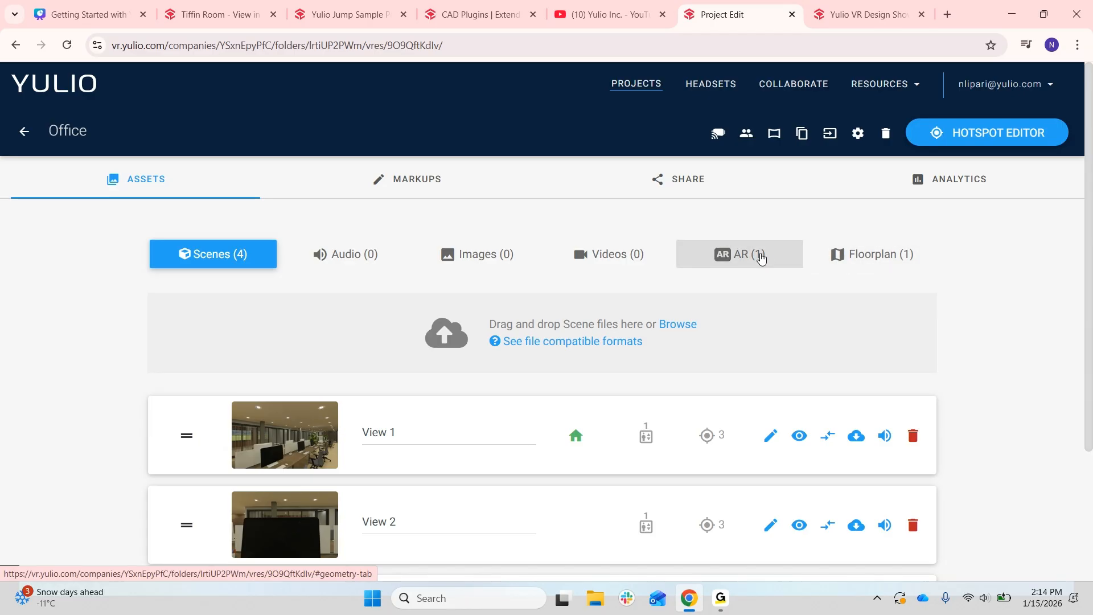
{"action": "left_click", "coordinate": [761, 259]}
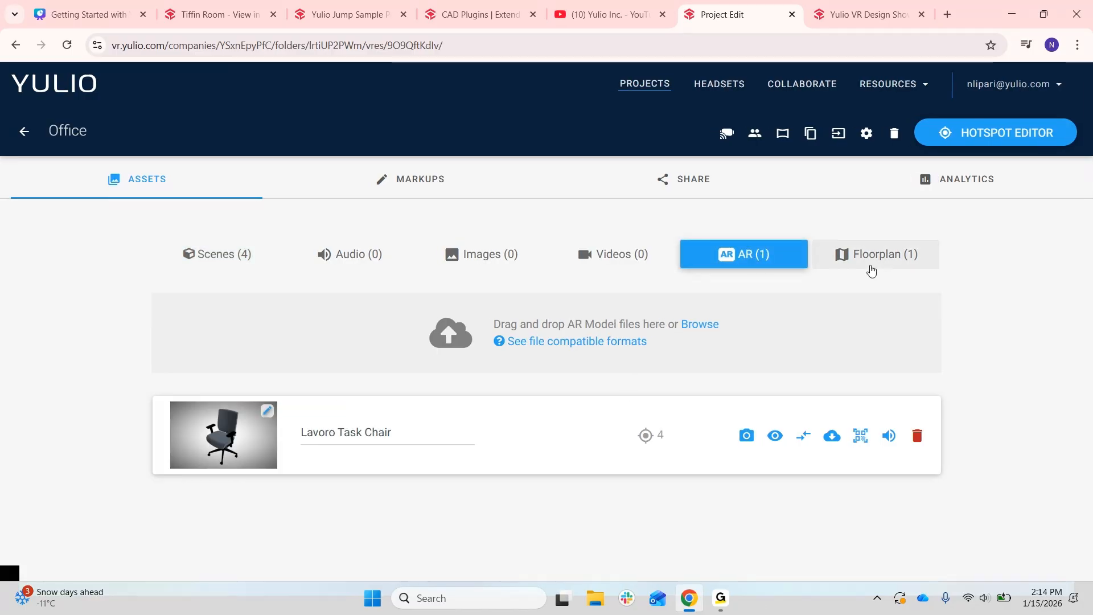
{"action": "left_click", "coordinate": [872, 246]}
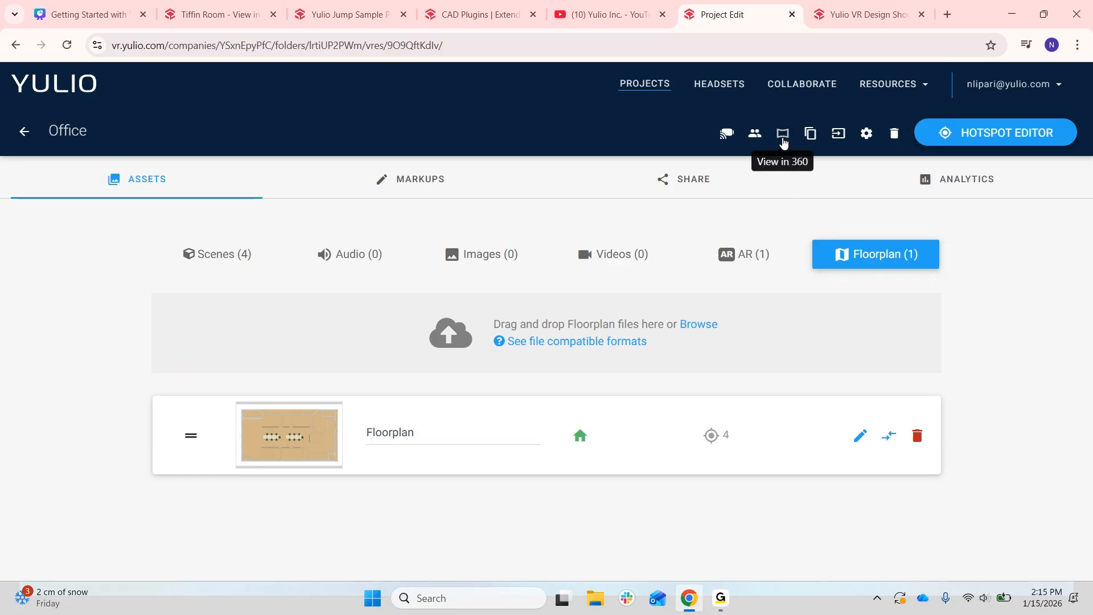
Preview the Office project in 360, look around View 1, follow the hotspot to View 3 and close the preview
{"action": "left_click", "coordinate": [783, 136]}
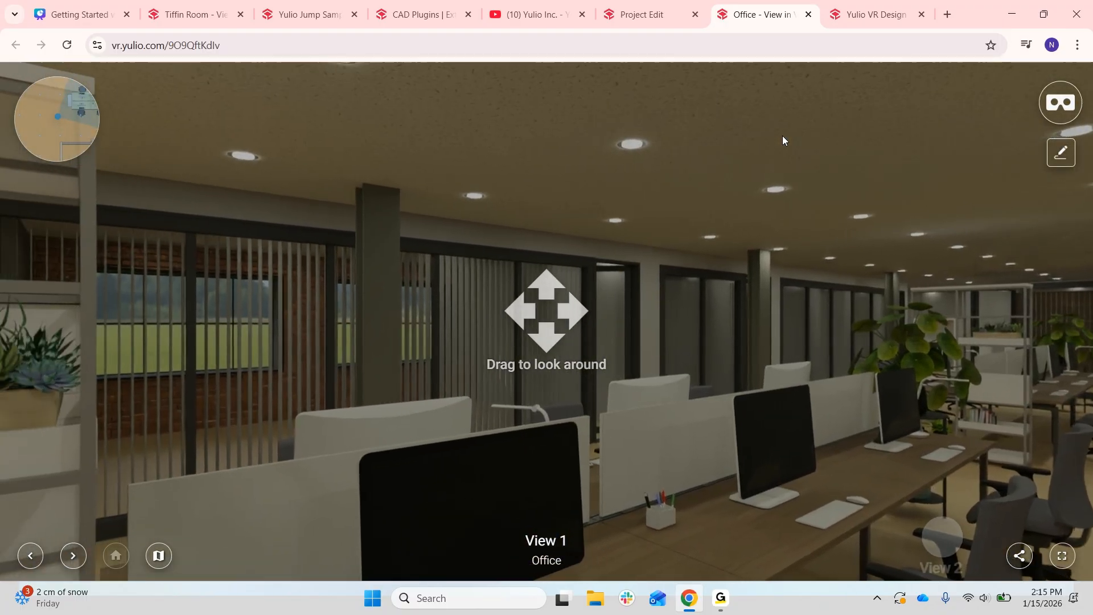
{"action": "left_click_drag", "start_coordinate": [757, 350], "coordinate": [312, 415]}
{"action": "left_click_drag", "start_coordinate": [439, 459], "coordinate": [320, 340]}
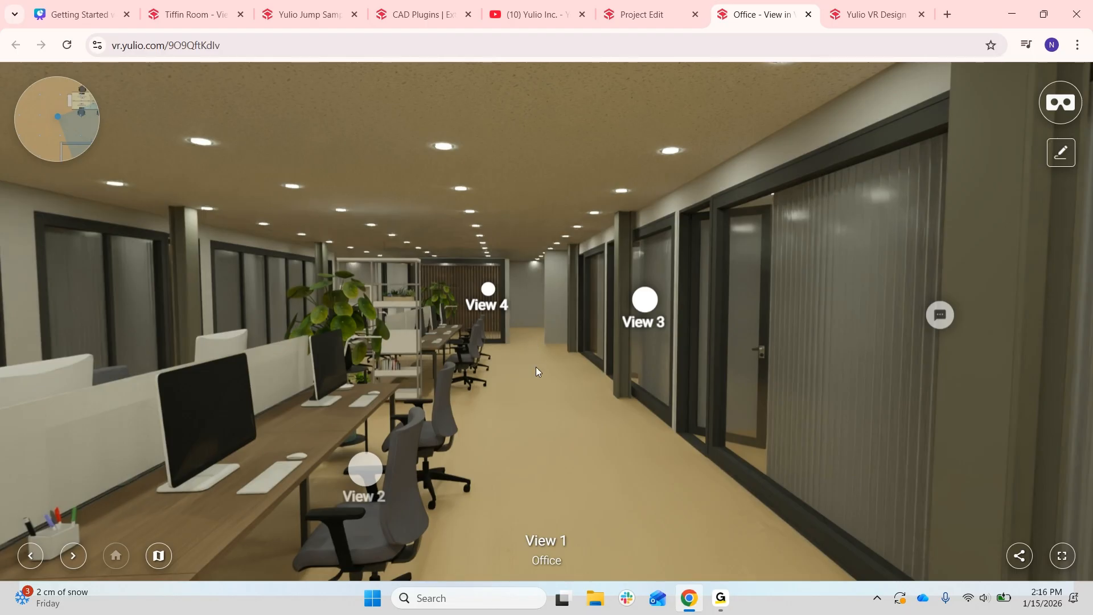
{"action": "left_click", "coordinate": [650, 319]}
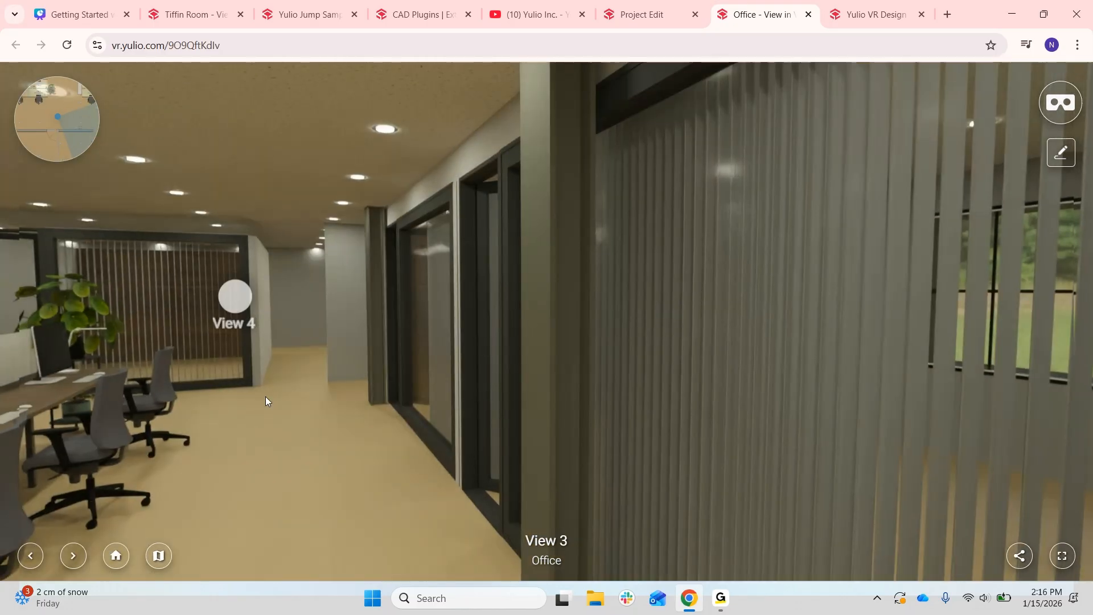
{"action": "left_click_drag", "start_coordinate": [266, 398], "coordinate": [844, 299]}
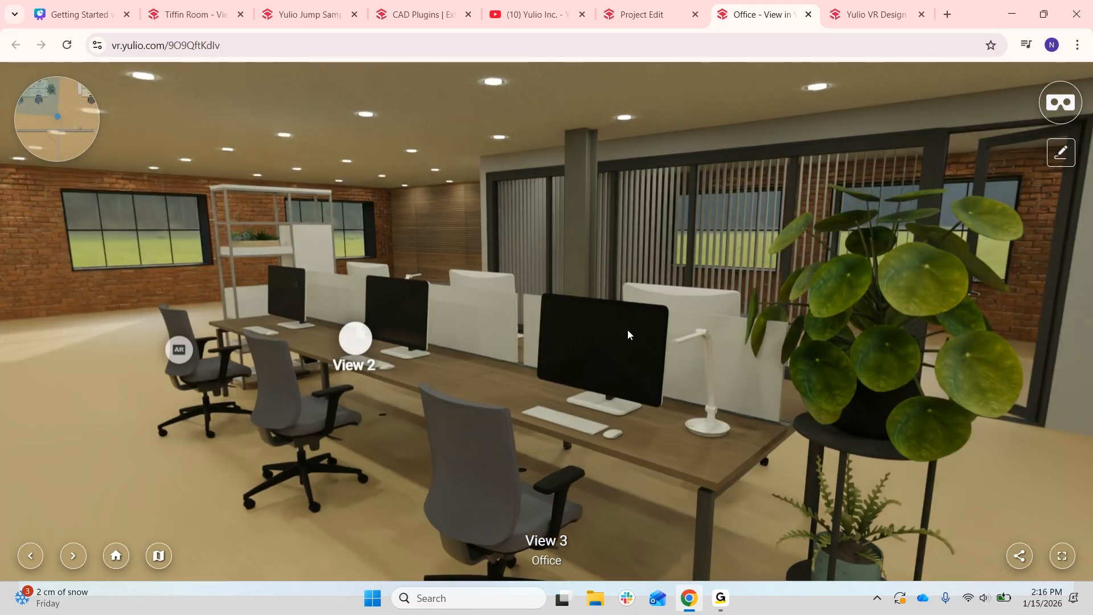
{"action": "left_click_drag", "start_coordinate": [628, 334], "coordinate": [820, 342]}
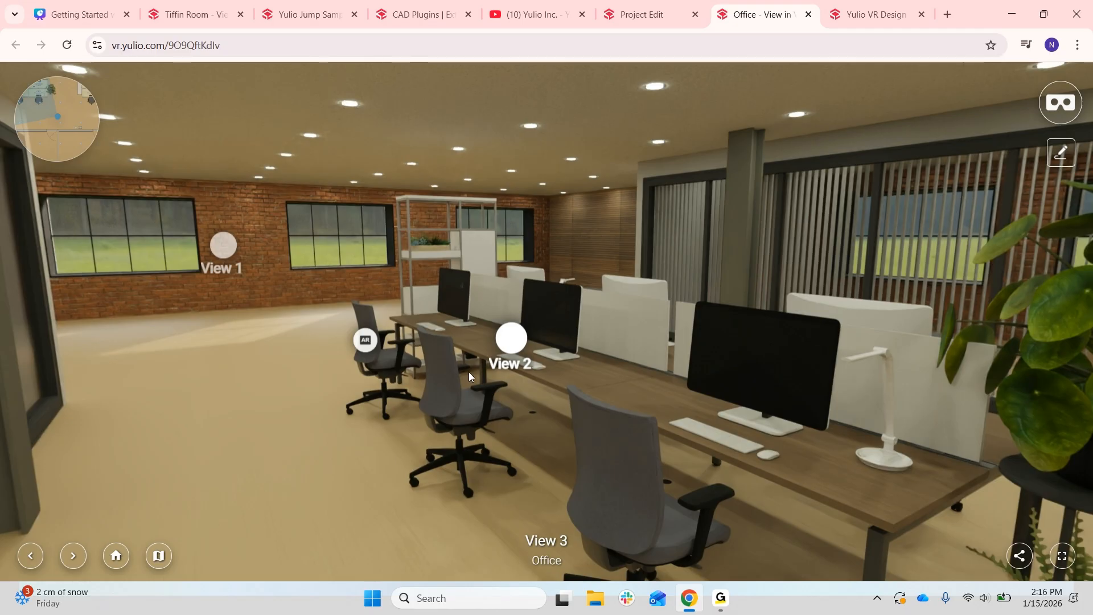
{"action": "mouse_move", "coordinate": [362, 344]}
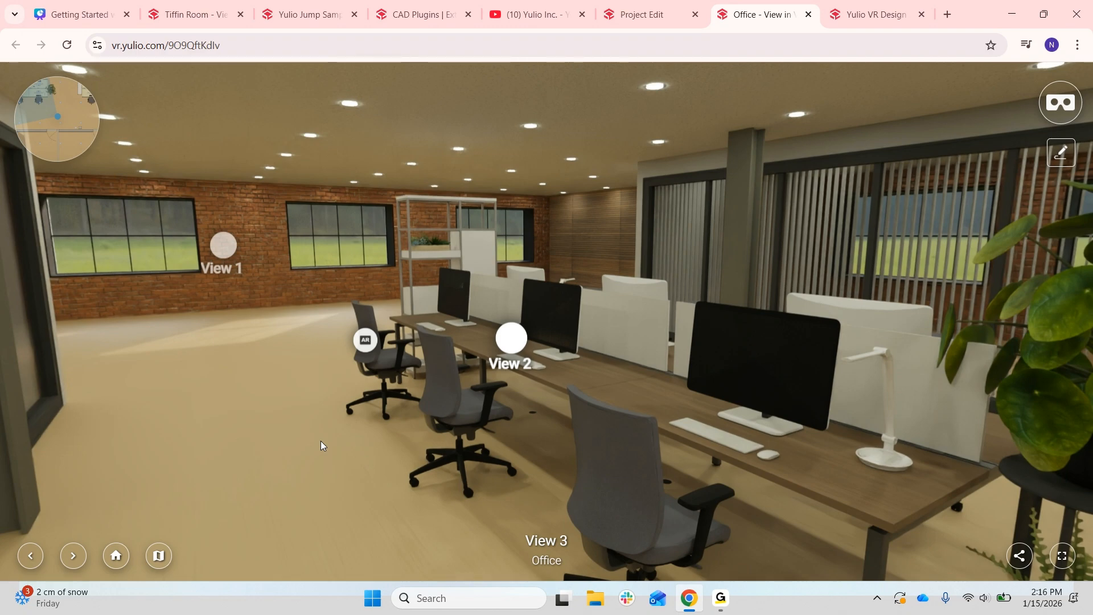
{"action": "left_click", "coordinate": [808, 14]}
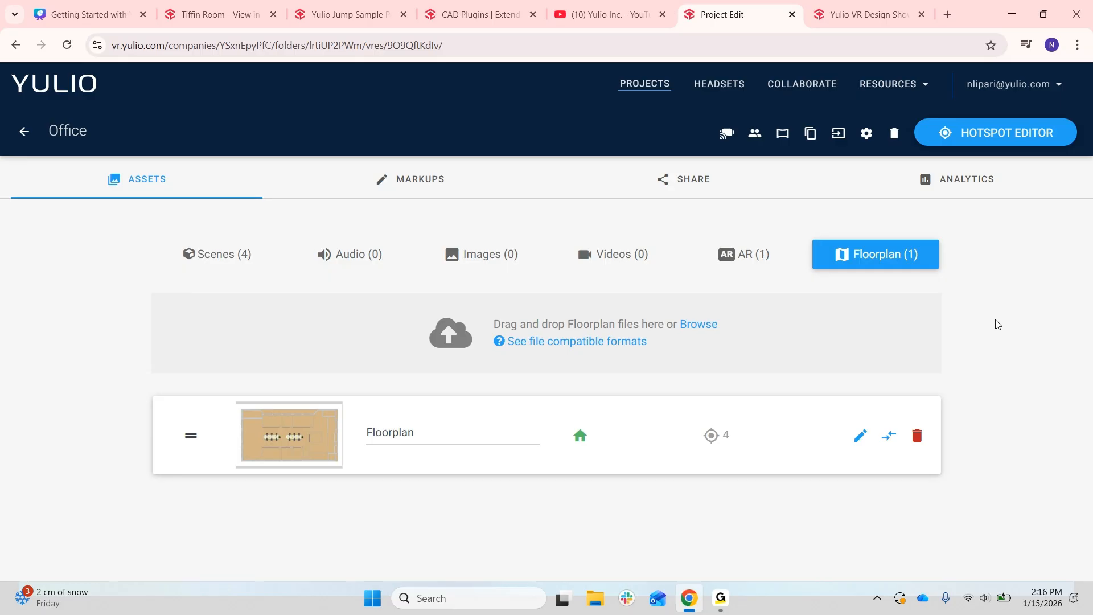
Display the sharing options of the Office project and highlight its share link
{"action": "left_click", "coordinate": [692, 191]}
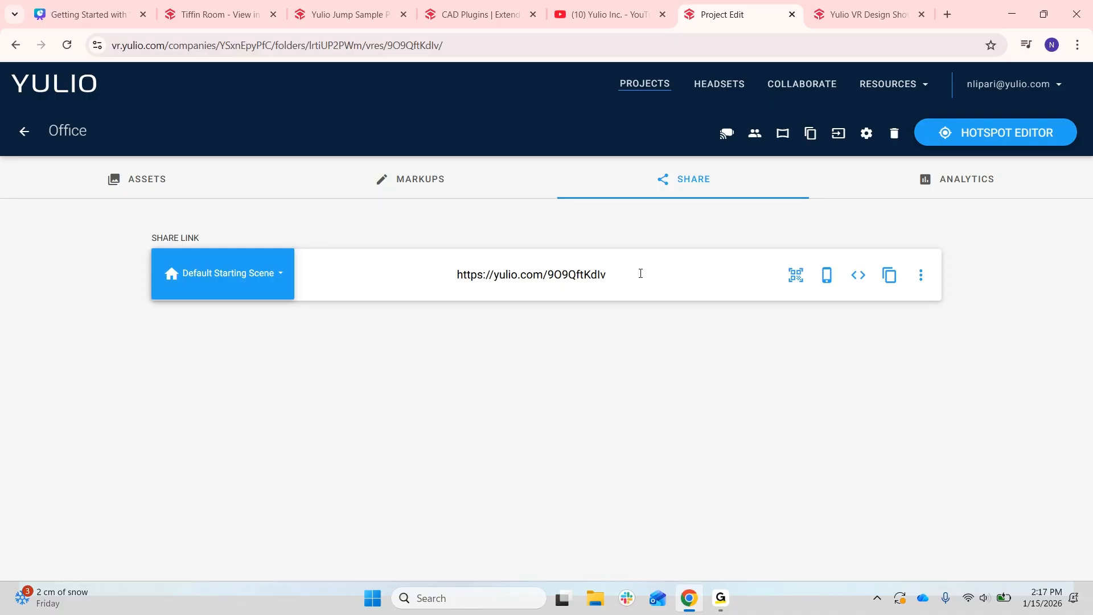
{"action": "left_click_drag", "start_coordinate": [641, 273], "coordinate": [430, 297]}
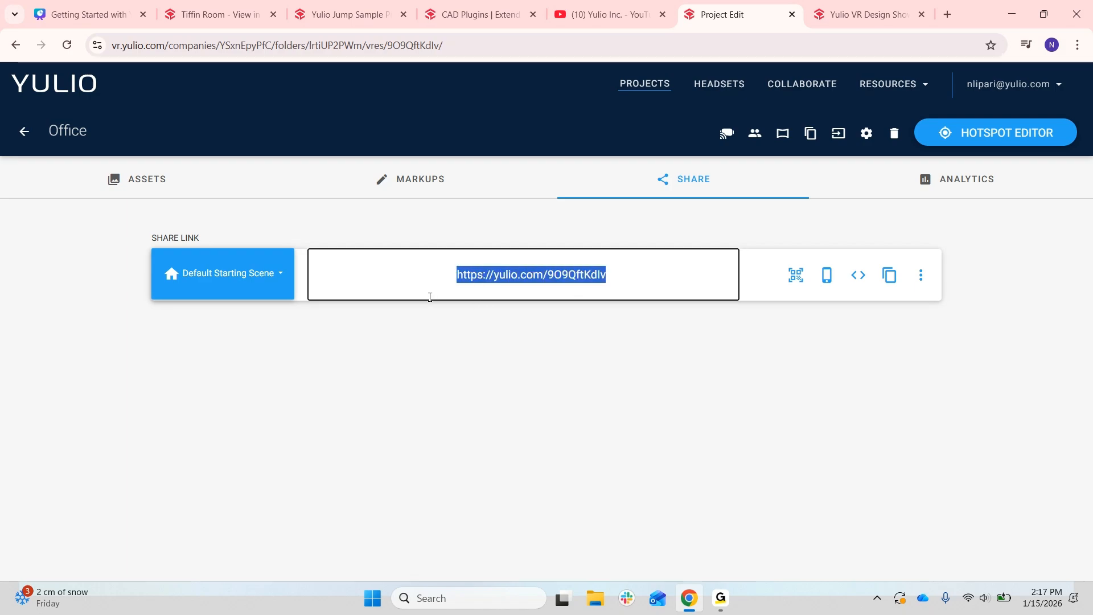
{"action": "left_click", "coordinate": [462, 340]}
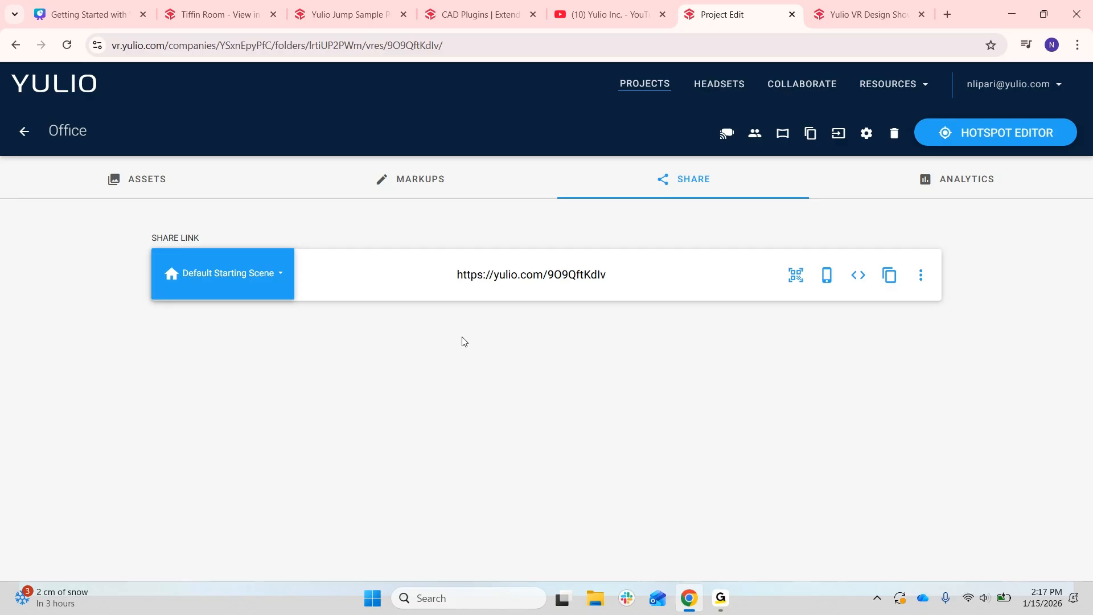
Switch the share link to a chosen starting scene and set that scene to View 2
{"action": "left_click", "coordinate": [279, 288]}
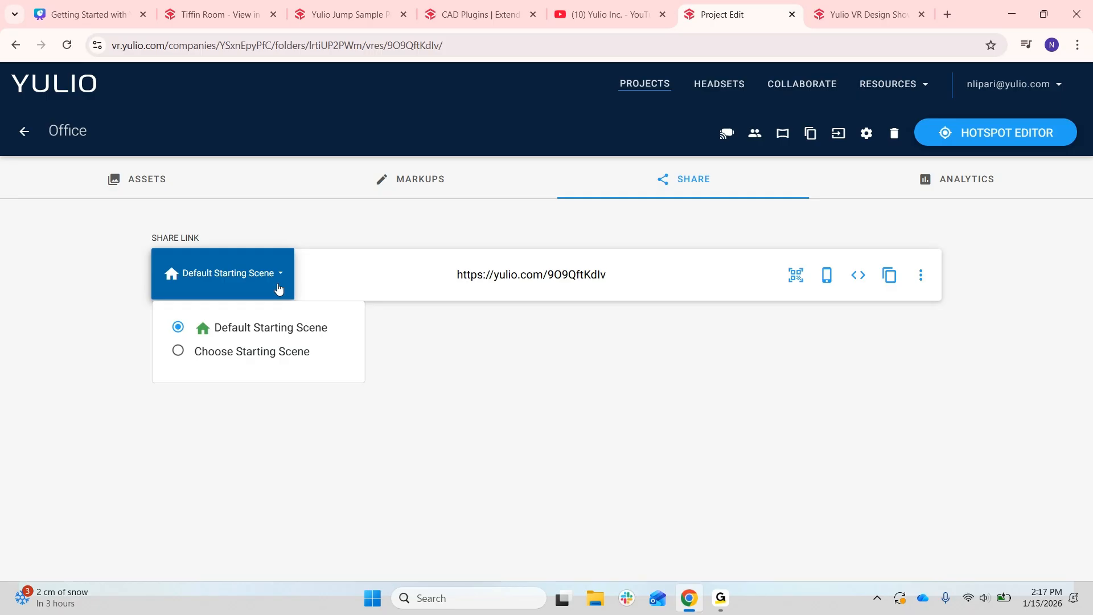
{"action": "left_click", "coordinate": [178, 352]}
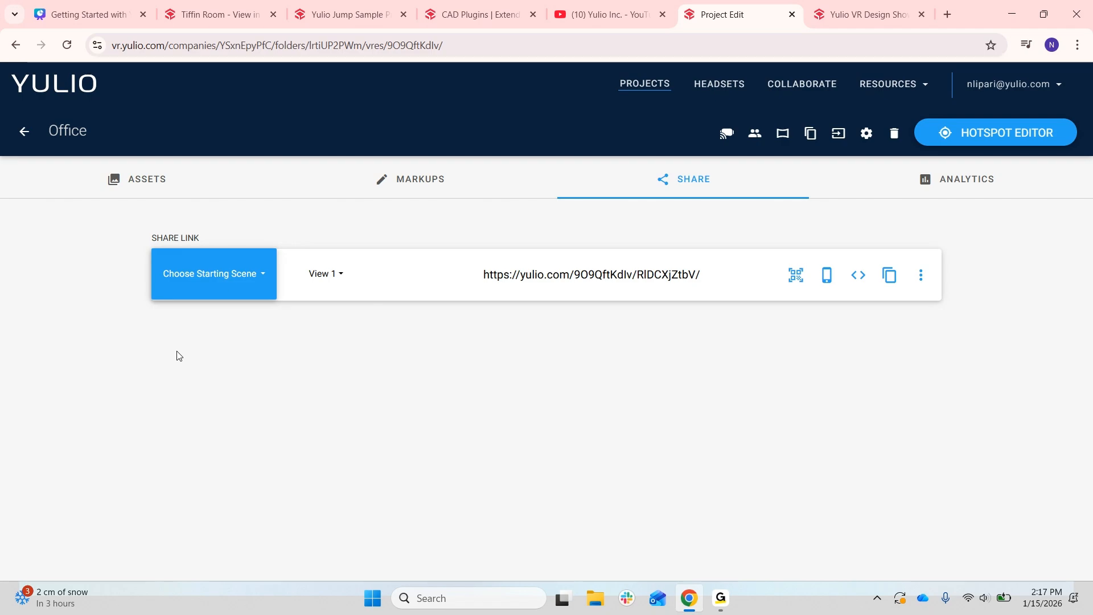
{"action": "left_click", "coordinate": [318, 294]}
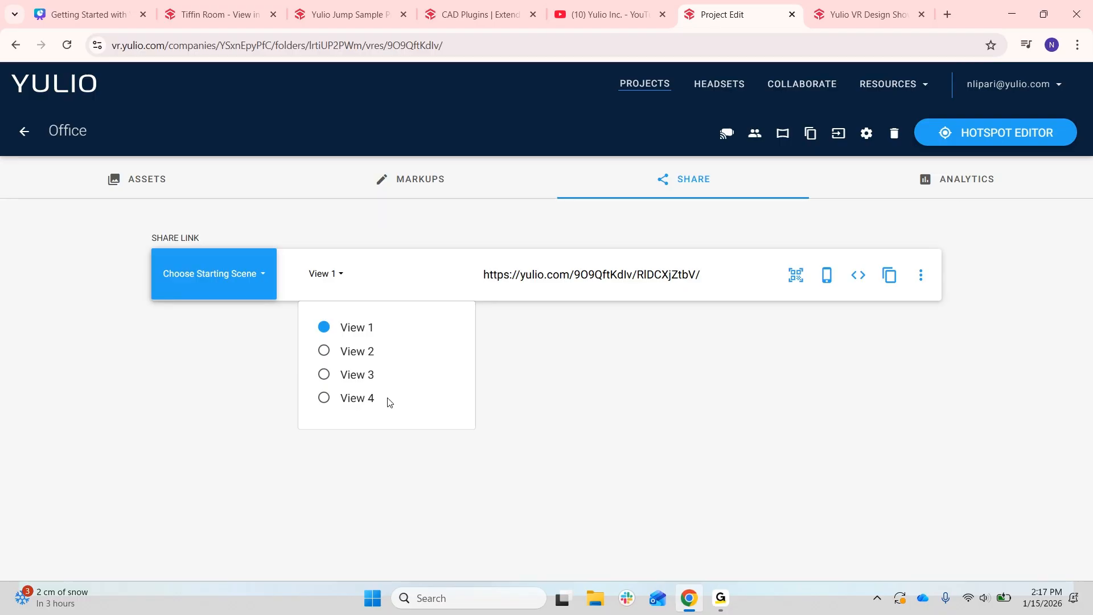
{"action": "left_click", "coordinate": [325, 351]}
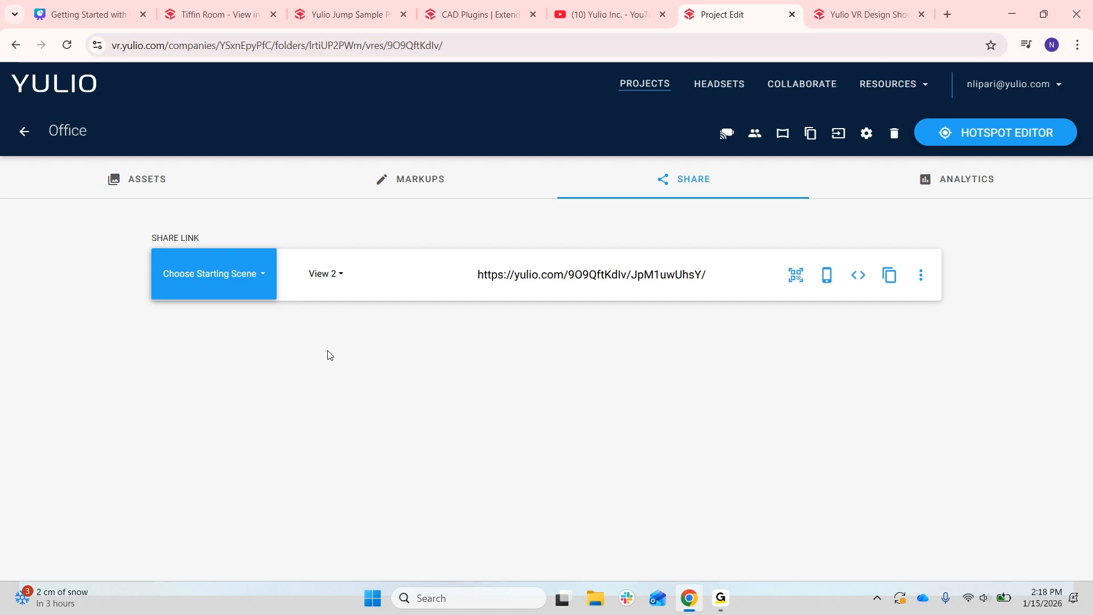
Return the share link's chosen scene to View 1 and restore the Default Starting Scene option
{"action": "left_click", "coordinate": [334, 278]}
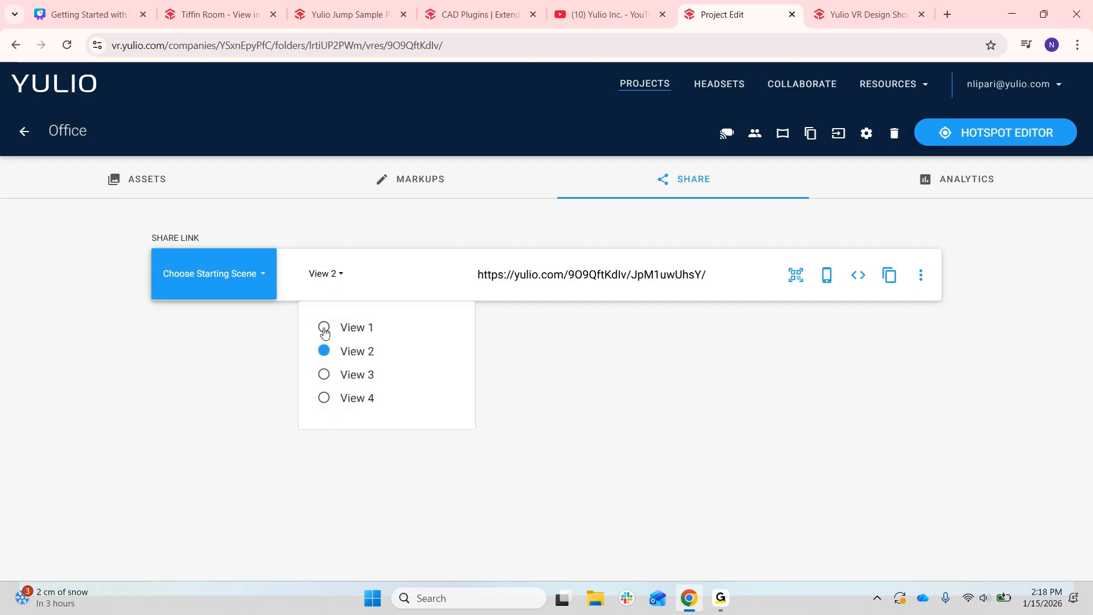
{"action": "left_click", "coordinate": [322, 327]}
{"action": "left_click", "coordinate": [242, 278]}
{"action": "left_click", "coordinate": [228, 330]}
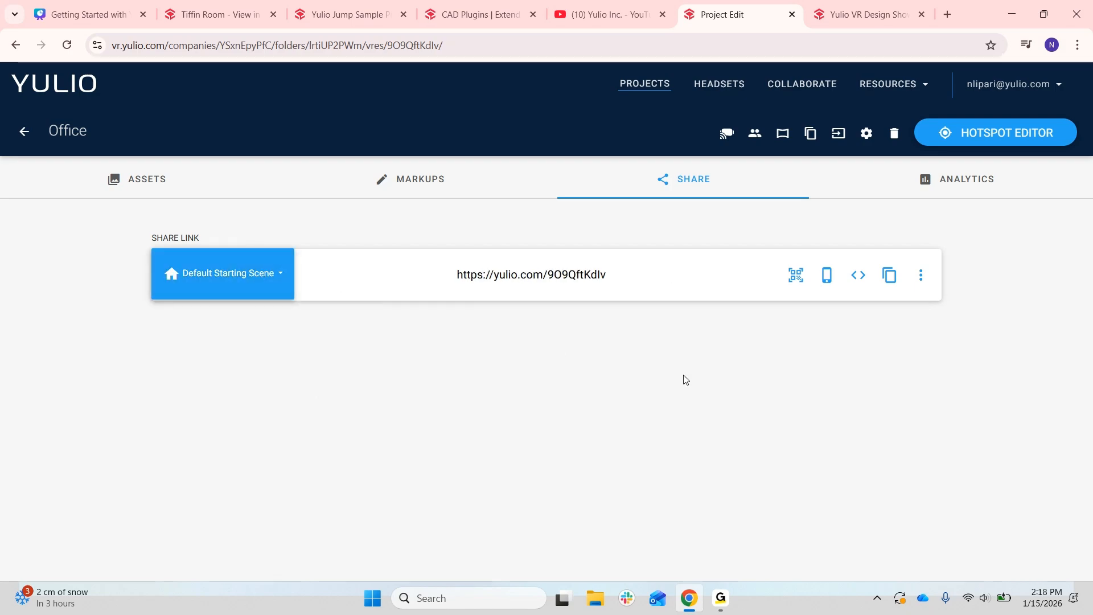
Look through the Office project's QR code, SMS sharing and embed options
{"action": "left_click", "coordinate": [797, 275]}
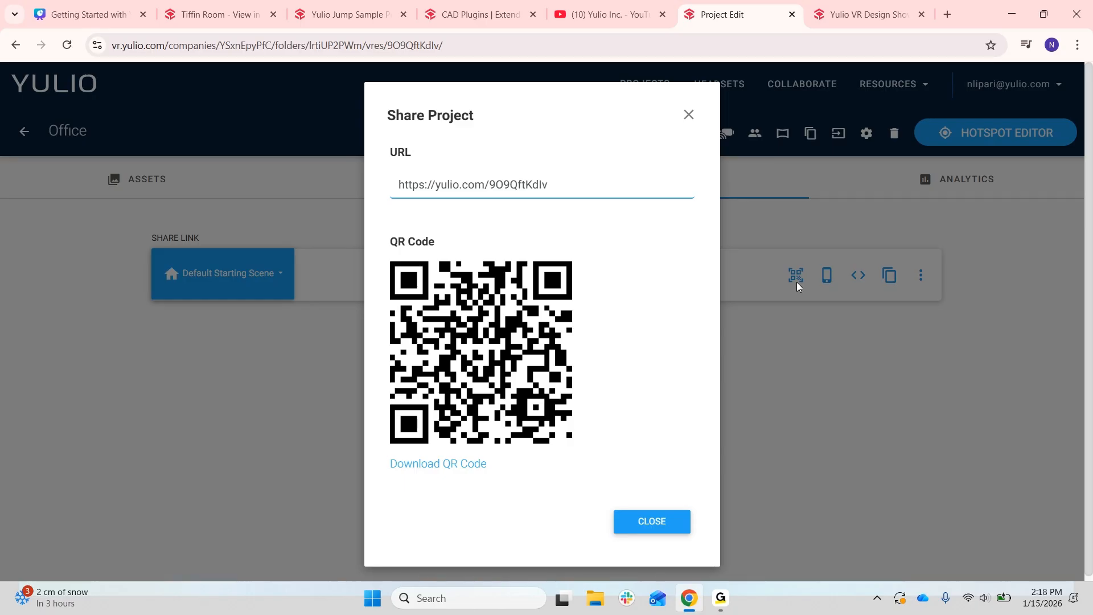
{"action": "left_click", "coordinate": [652, 522]}
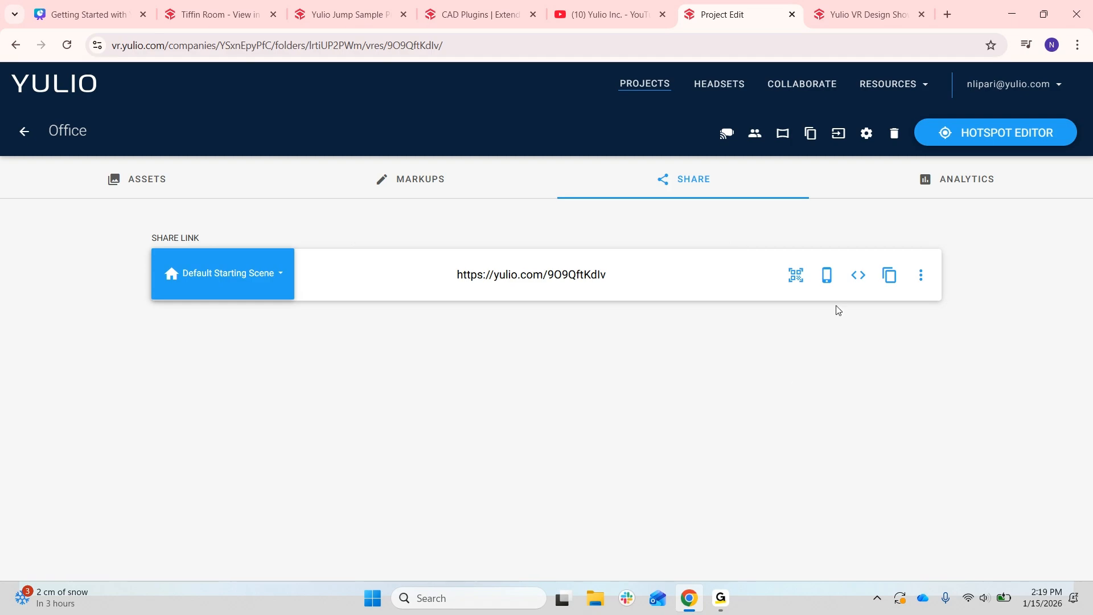
{"action": "left_click", "coordinate": [828, 278]}
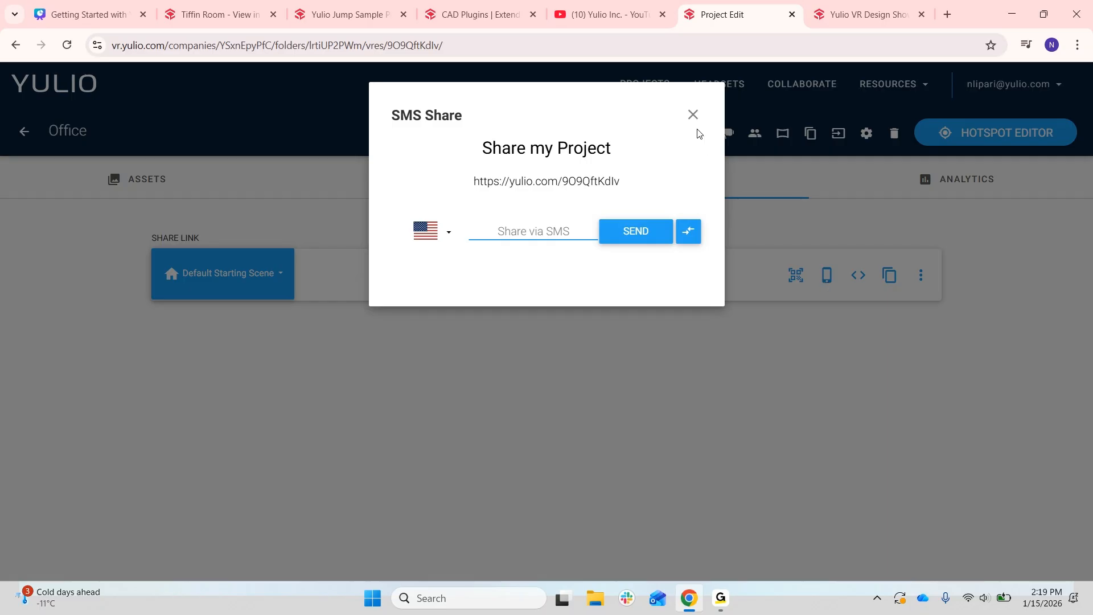
{"action": "left_click", "coordinate": [693, 115]}
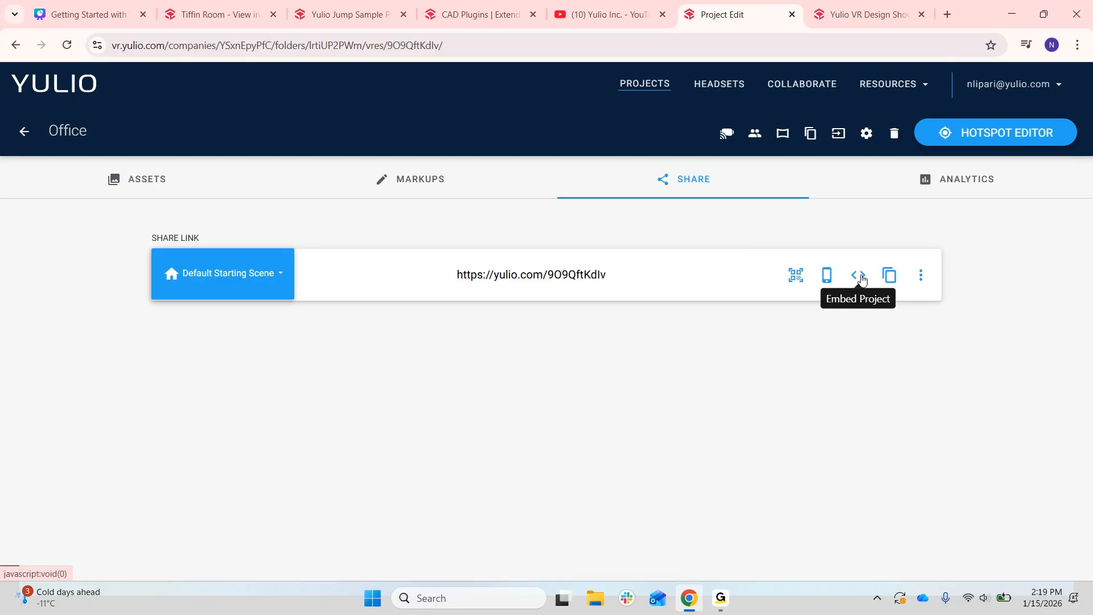
{"action": "left_click", "coordinate": [859, 277]}
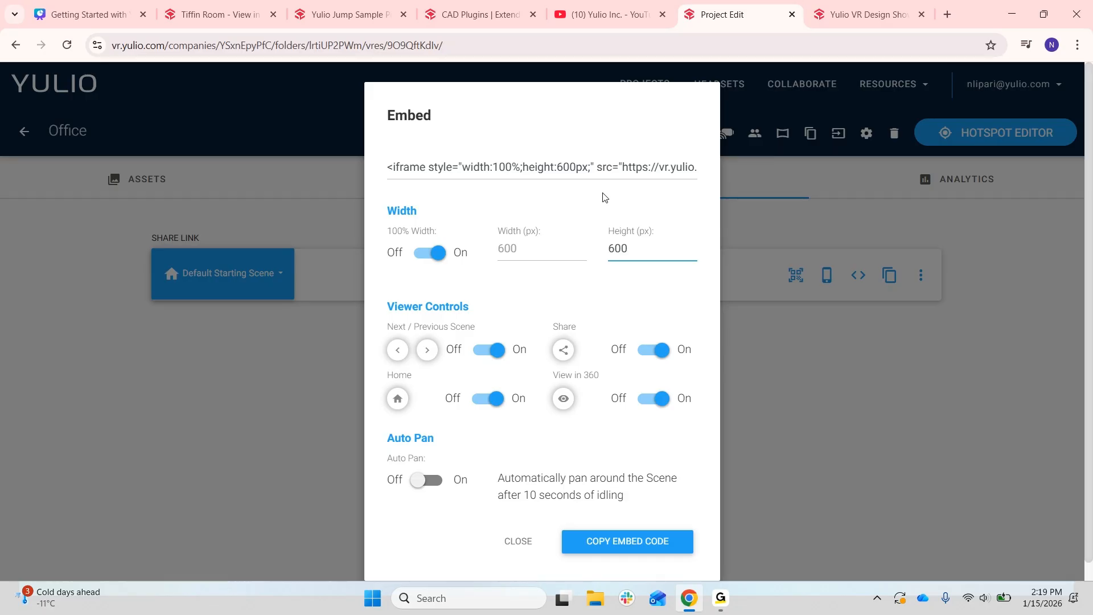
Switch to the Yulio VR Design Showcase page, look around the embedded Beach Lounge project and advance it to the Beach 2 scene
{"action": "left_click", "coordinate": [872, 11]}
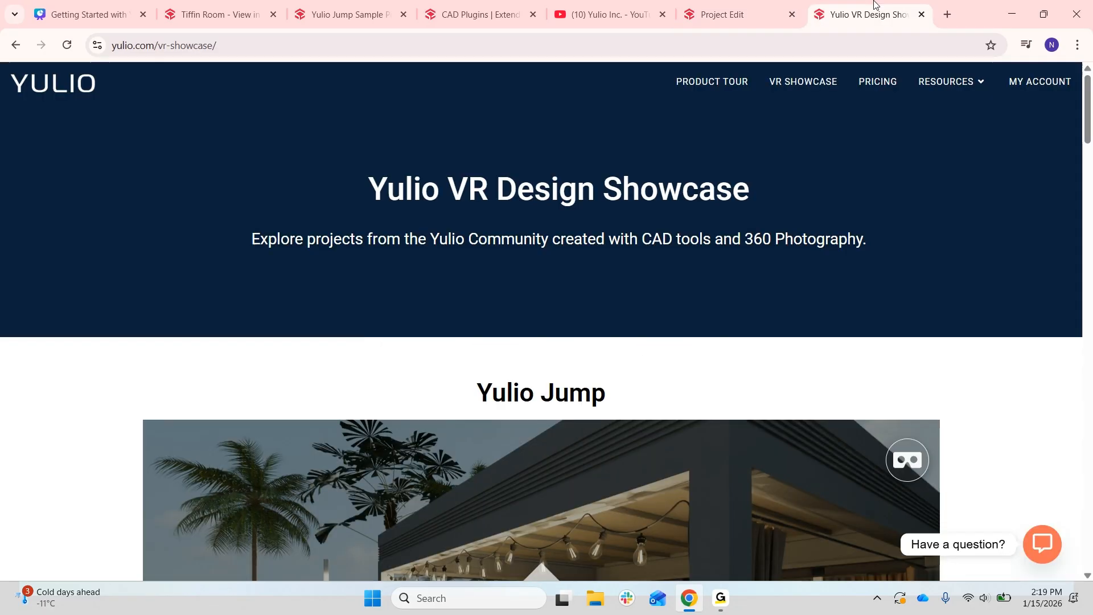
{"action": "scroll", "coordinate": [602, 264], "scroll_direction": "down", "scroll_amount": 4}
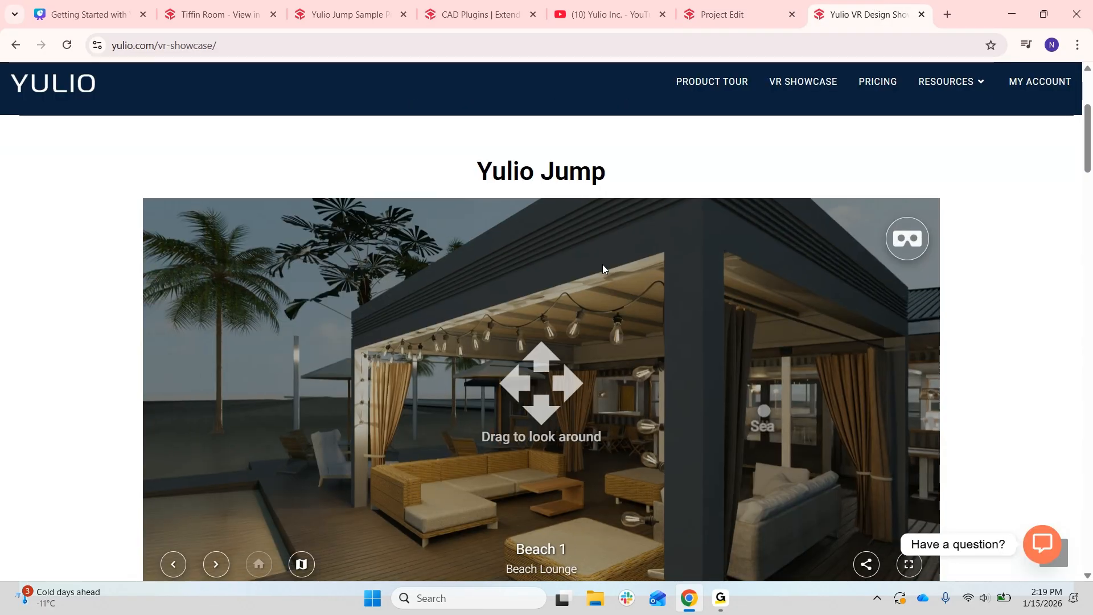
{"action": "scroll", "coordinate": [603, 264], "scroll_direction": "down", "scroll_amount": 1}
{"action": "left_click_drag", "start_coordinate": [712, 310], "coordinate": [402, 422]}
{"action": "left_click_drag", "start_coordinate": [576, 412], "coordinate": [468, 330]}
{"action": "left_click_drag", "start_coordinate": [658, 316], "coordinate": [491, 391]}
{"action": "left_click_drag", "start_coordinate": [354, 398], "coordinate": [568, 282]}
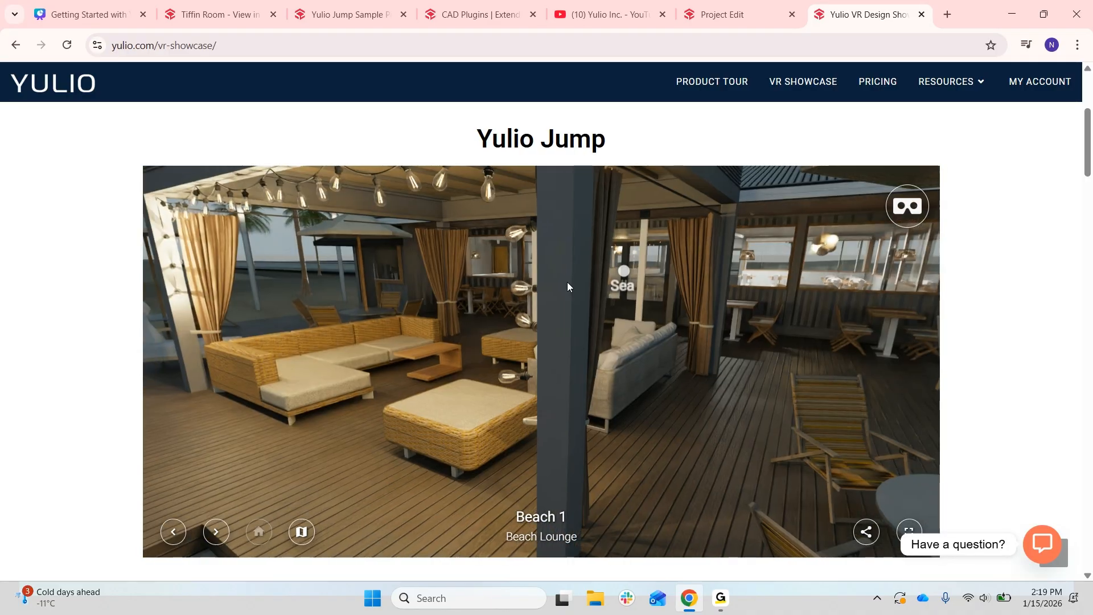
{"action": "left_click_drag", "start_coordinate": [327, 306], "coordinate": [312, 421]}
{"action": "left_click", "coordinate": [216, 533]}
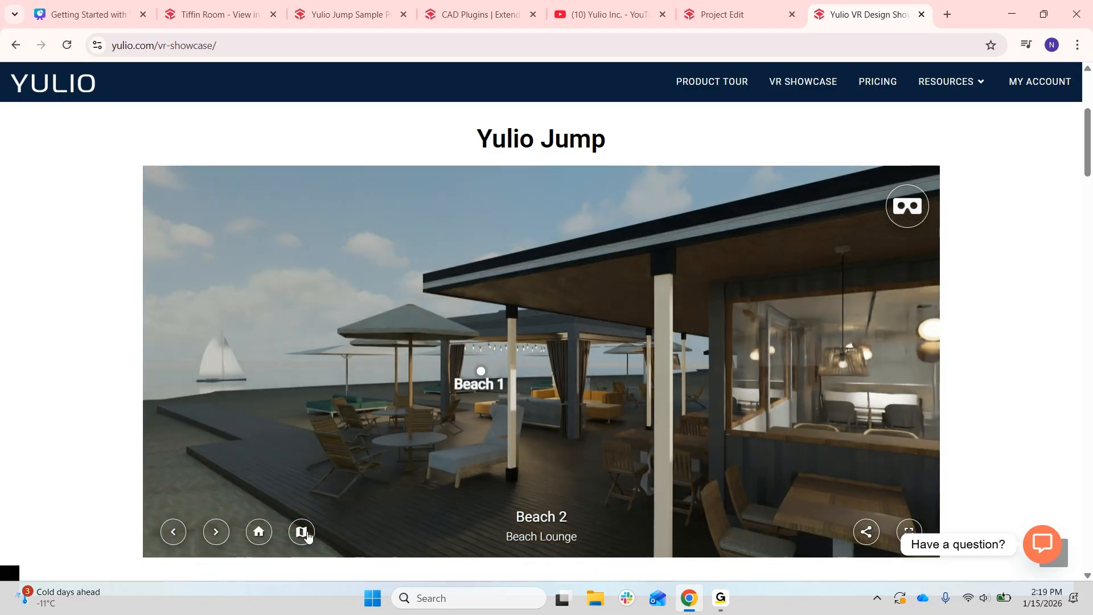
View the Beach Lounge floorplan, then return to the Office project's Project Edit page and close its embed options
{"action": "left_click", "coordinate": [302, 532]}
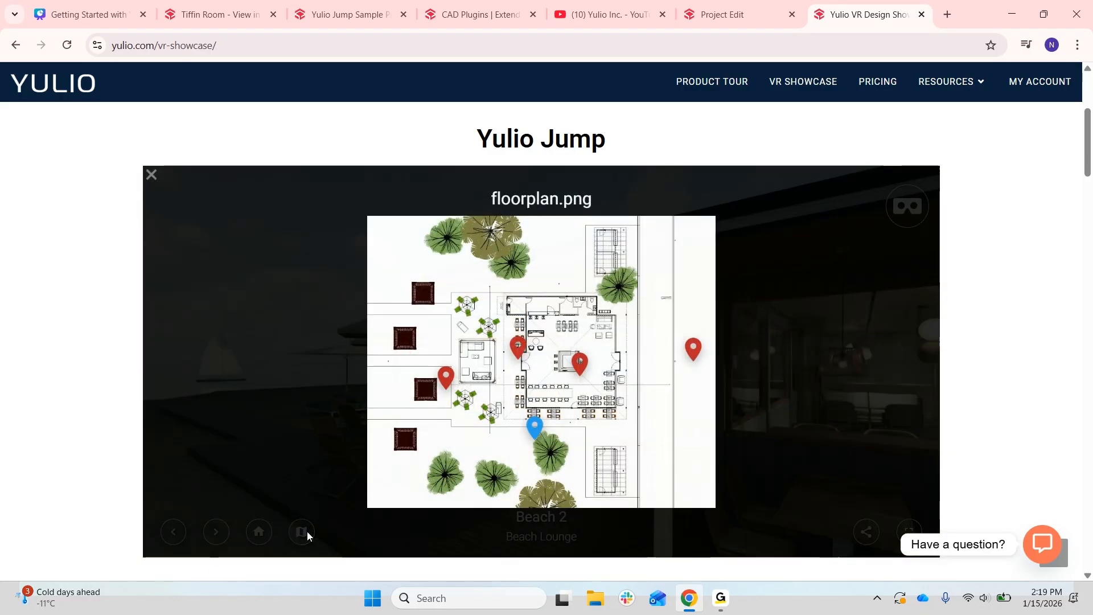
{"action": "left_click", "coordinate": [294, 439]}
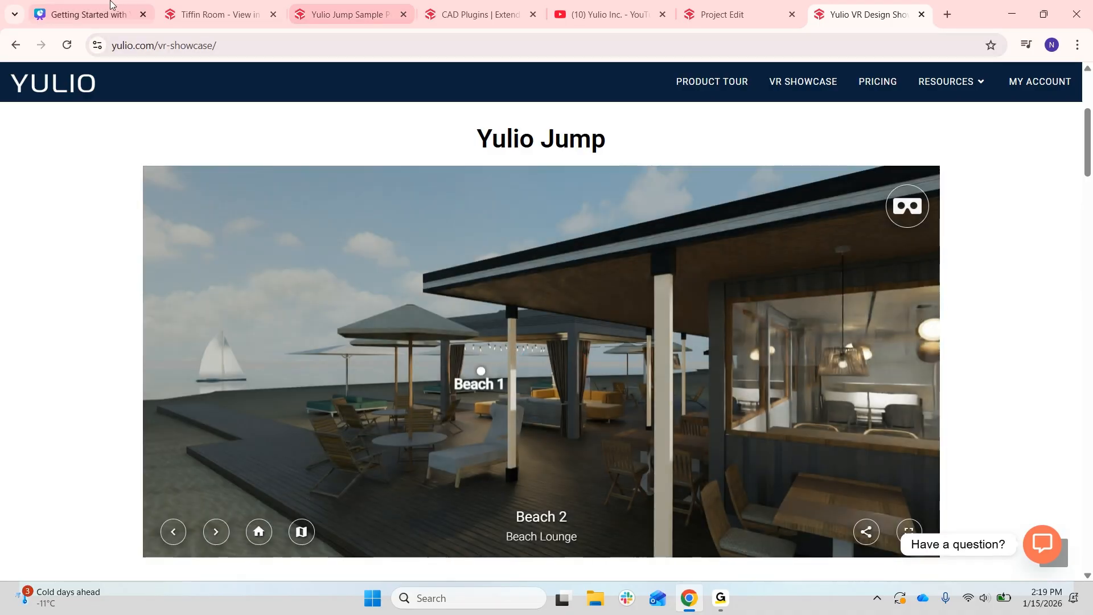
{"action": "left_click", "coordinate": [710, 13]}
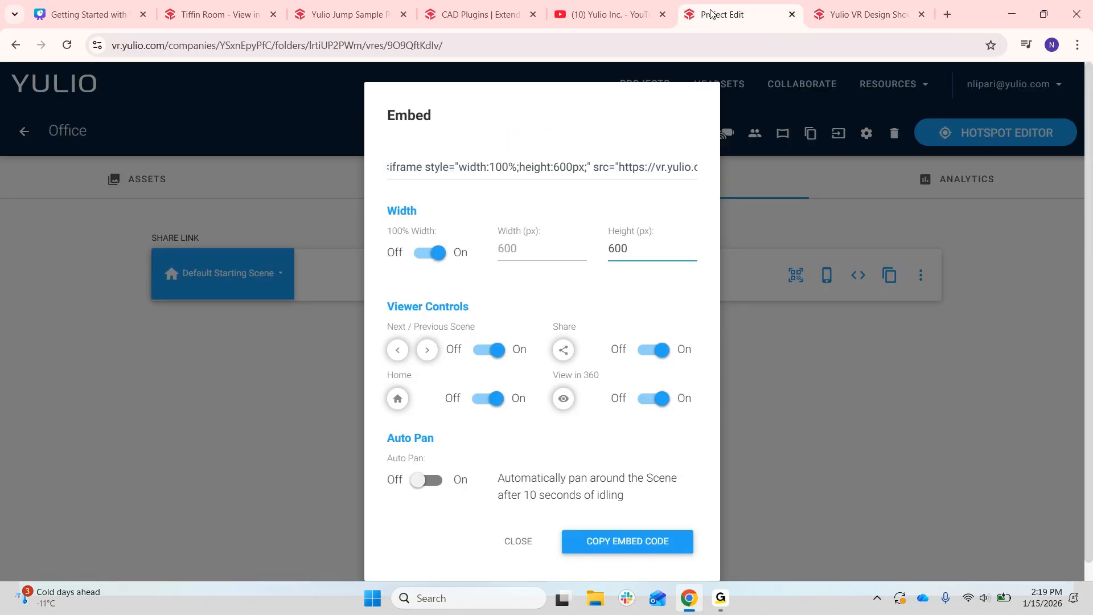
{"action": "left_click", "coordinate": [829, 349]}
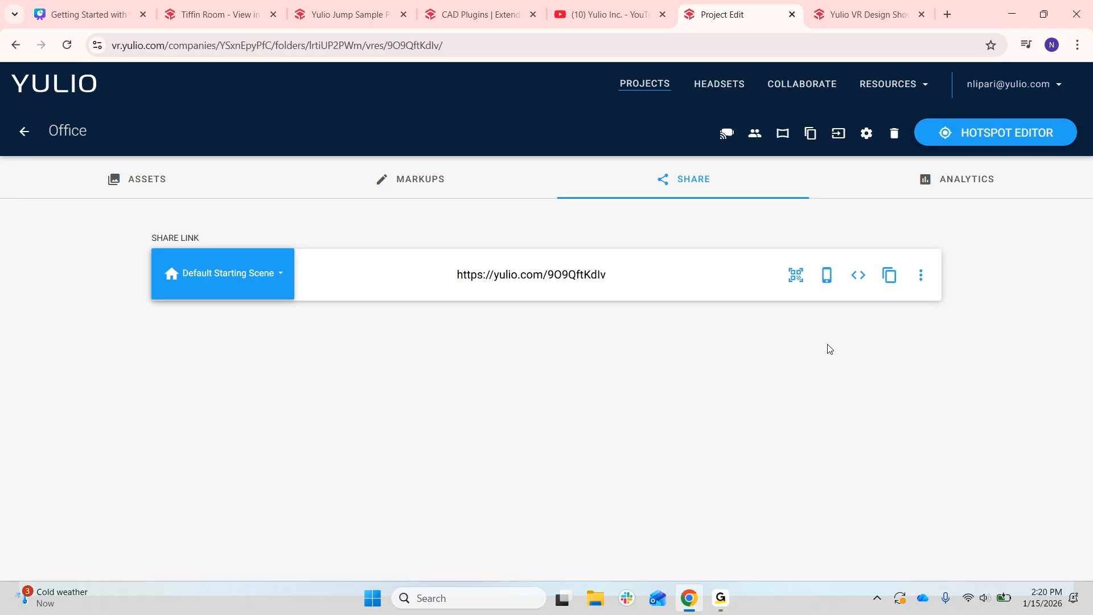
Open the Collaborate page and start a new collaboration session
{"action": "left_click", "coordinate": [798, 91]}
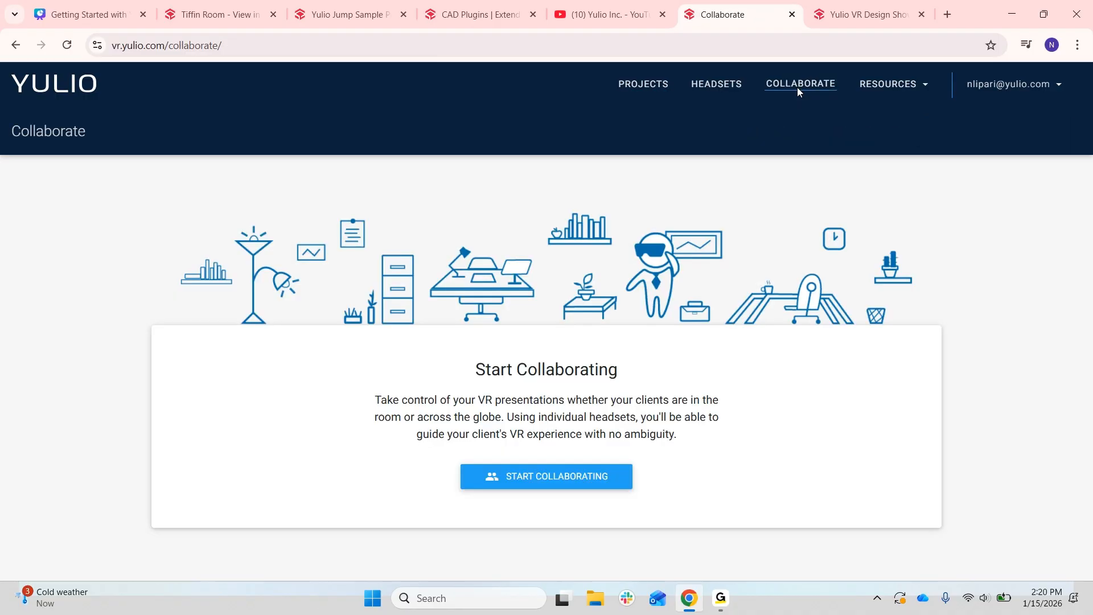
{"action": "left_click", "coordinate": [558, 483]}
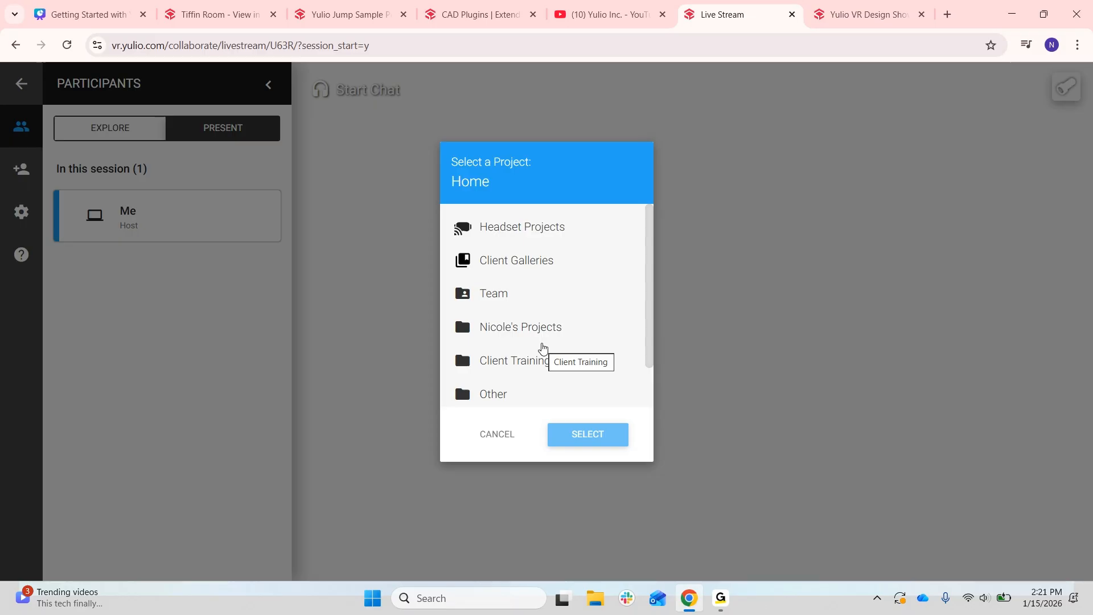
{"action": "scroll", "coordinate": [532, 354], "scroll_direction": "down", "scroll_amount": 1}
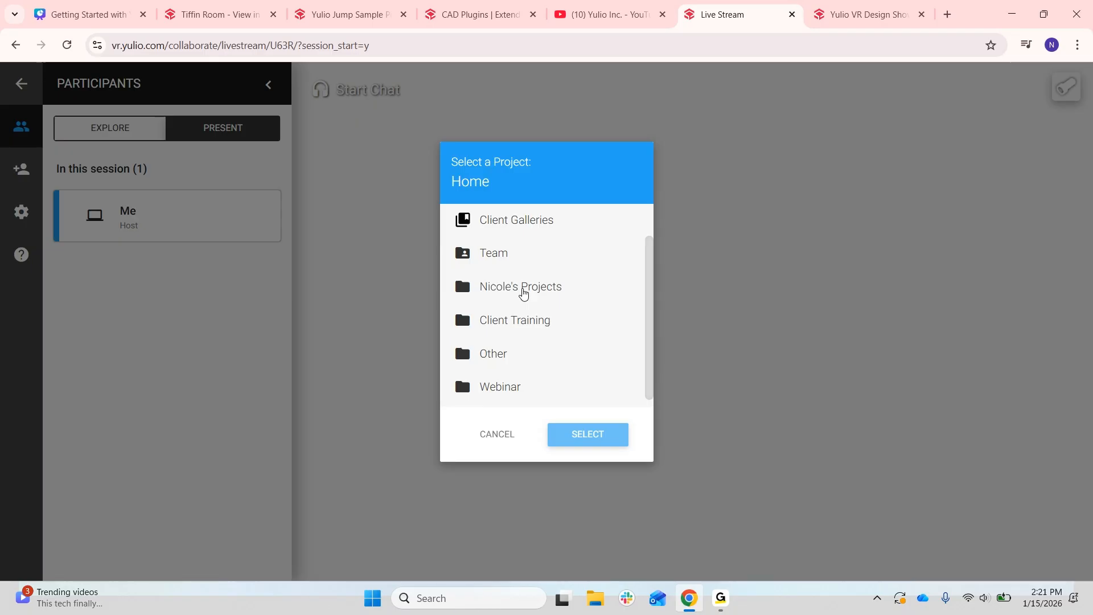
{"action": "left_click", "coordinate": [510, 387]}
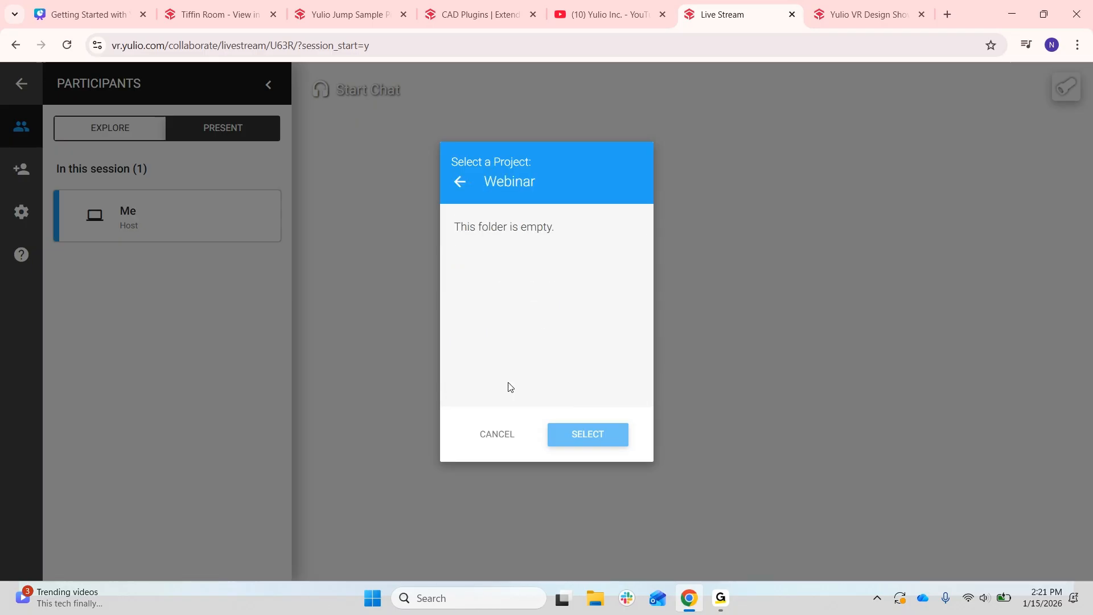
{"action": "left_click", "coordinate": [459, 184]}
{"action": "left_click", "coordinate": [515, 334]}
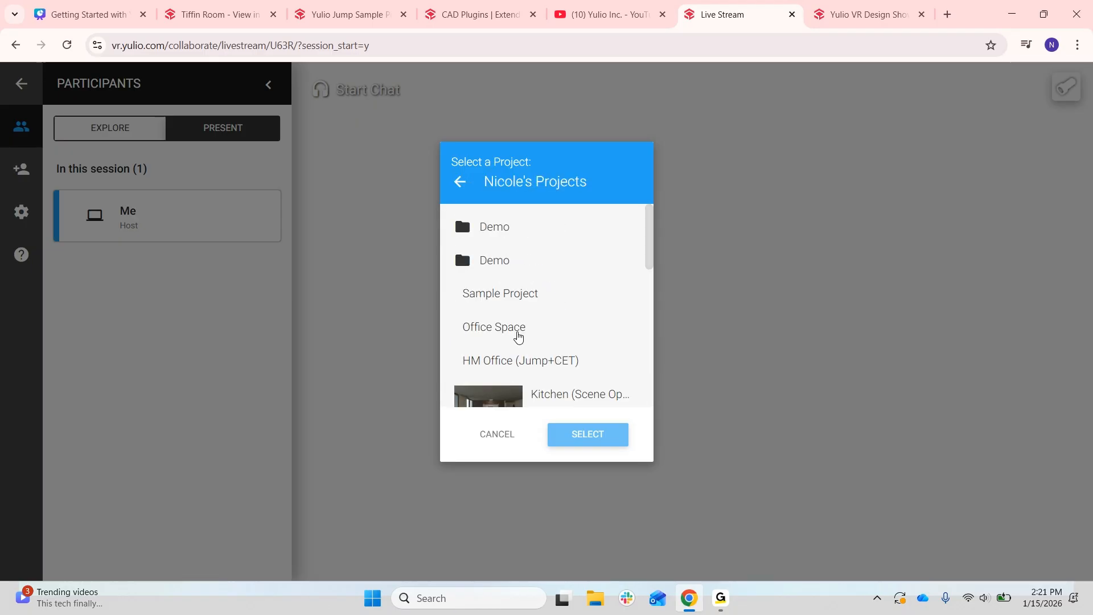
{"action": "scroll", "coordinate": [544, 334], "scroll_direction": "down", "scroll_amount": 5}
{"action": "scroll", "coordinate": [544, 334], "scroll_direction": "up", "scroll_amount": 5}
{"action": "scroll", "coordinate": [544, 334], "scroll_direction": "down", "scroll_amount": 8}
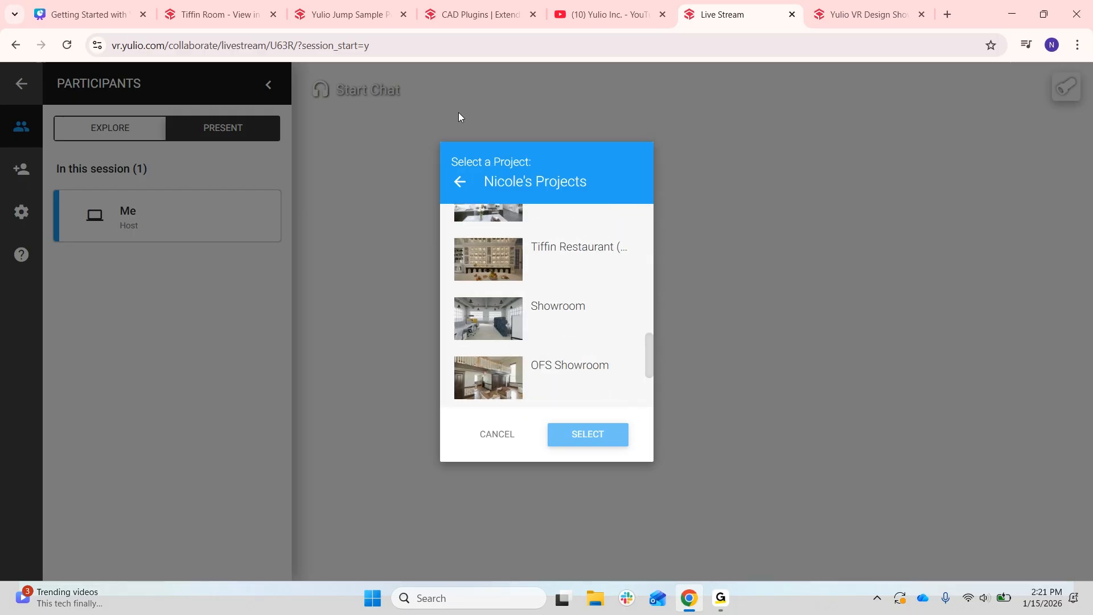
{"action": "left_click", "coordinate": [460, 183]}
Load the Office project into the session from the Getting Started with Yulio folder inside Client Training
{"action": "left_click", "coordinate": [518, 312]}
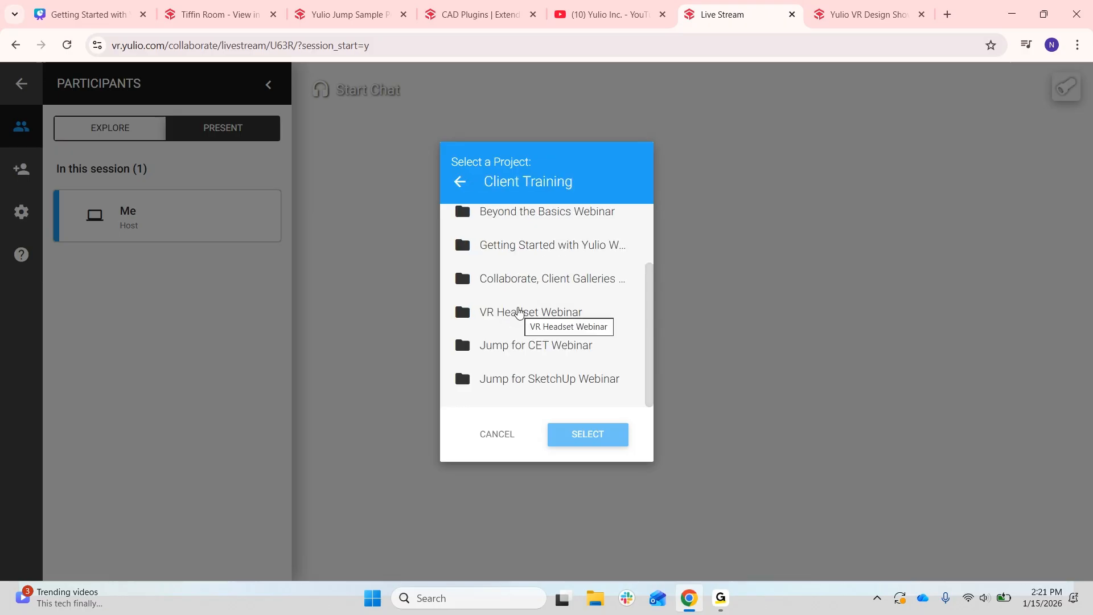
{"action": "scroll", "coordinate": [518, 312], "scroll_direction": "up", "scroll_amount": 1}
{"action": "left_click", "coordinate": [512, 281]}
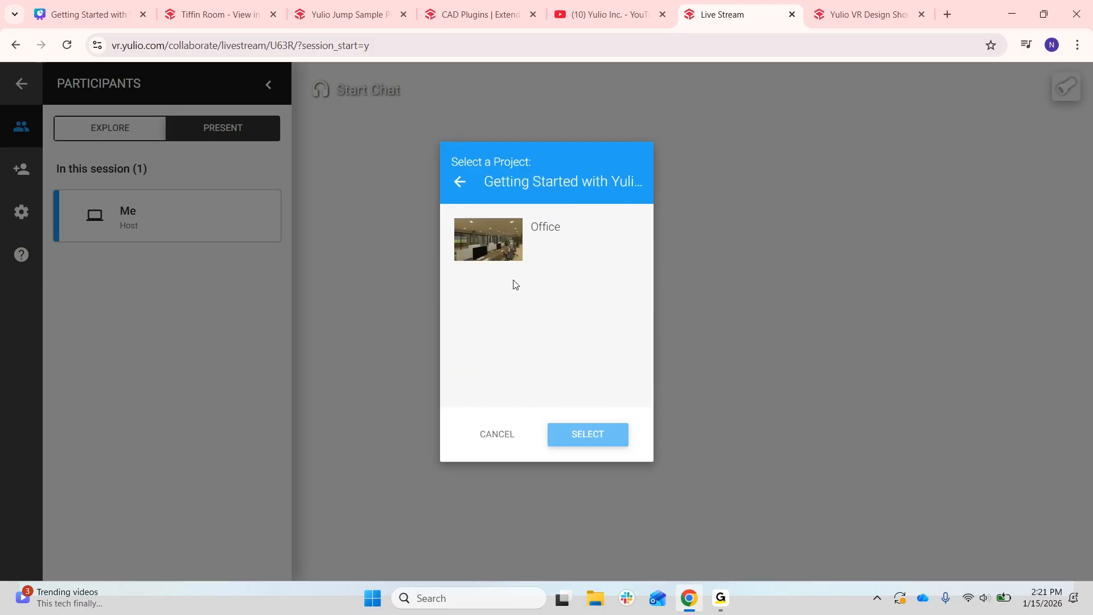
{"action": "left_click", "coordinate": [492, 238]}
{"action": "left_click", "coordinate": [582, 435]}
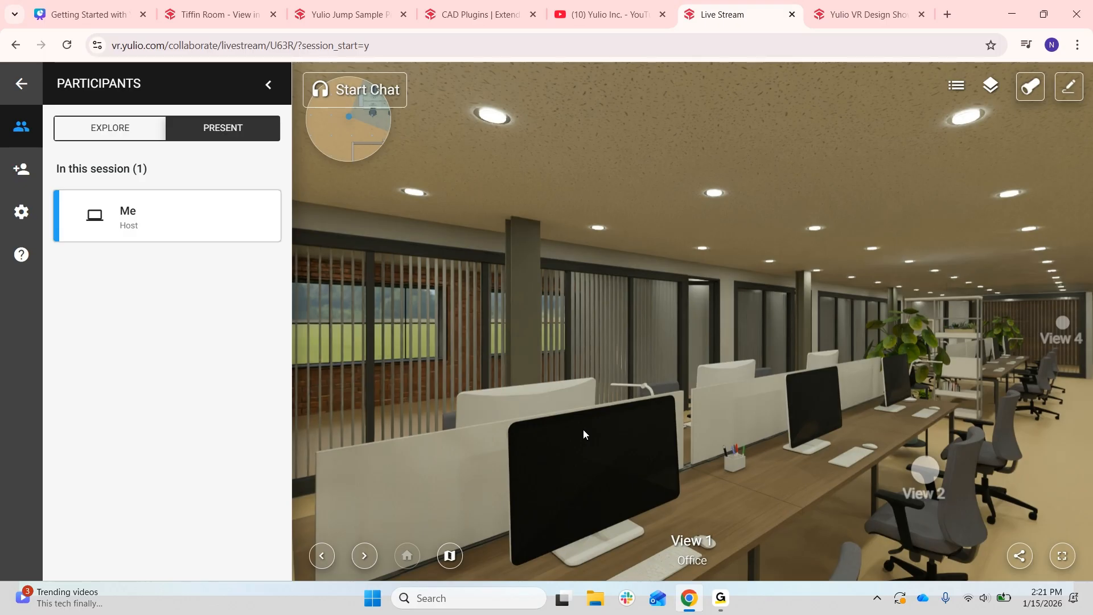
Review the session's host and participant experience settings and the QR code and link options for adding participants
{"action": "left_click", "coordinate": [29, 212]}
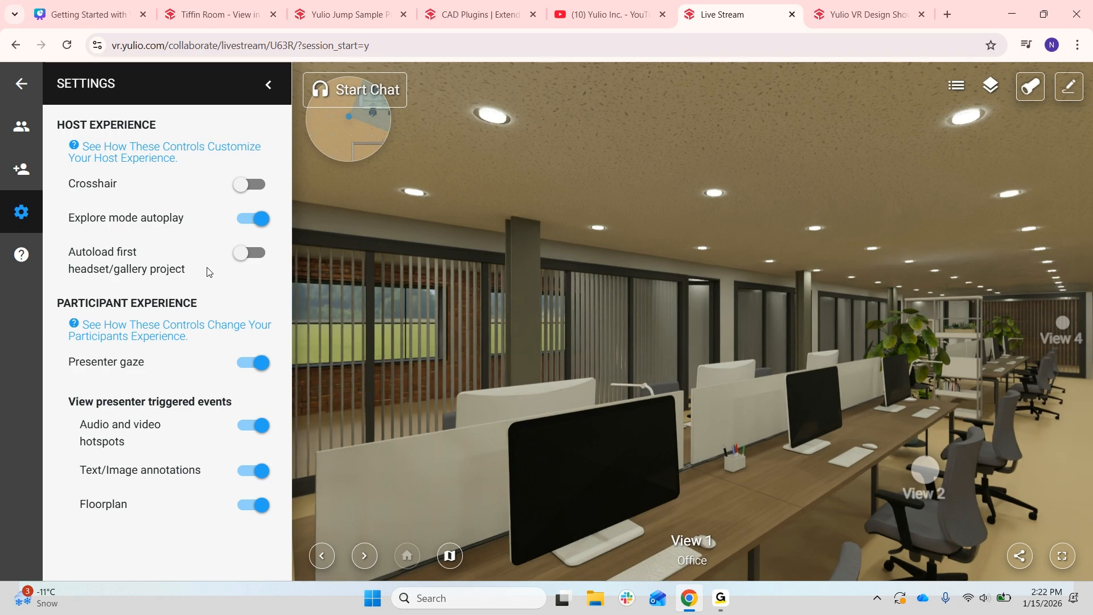
{"action": "left_click", "coordinate": [23, 88]}
{"action": "left_click", "coordinate": [522, 205]}
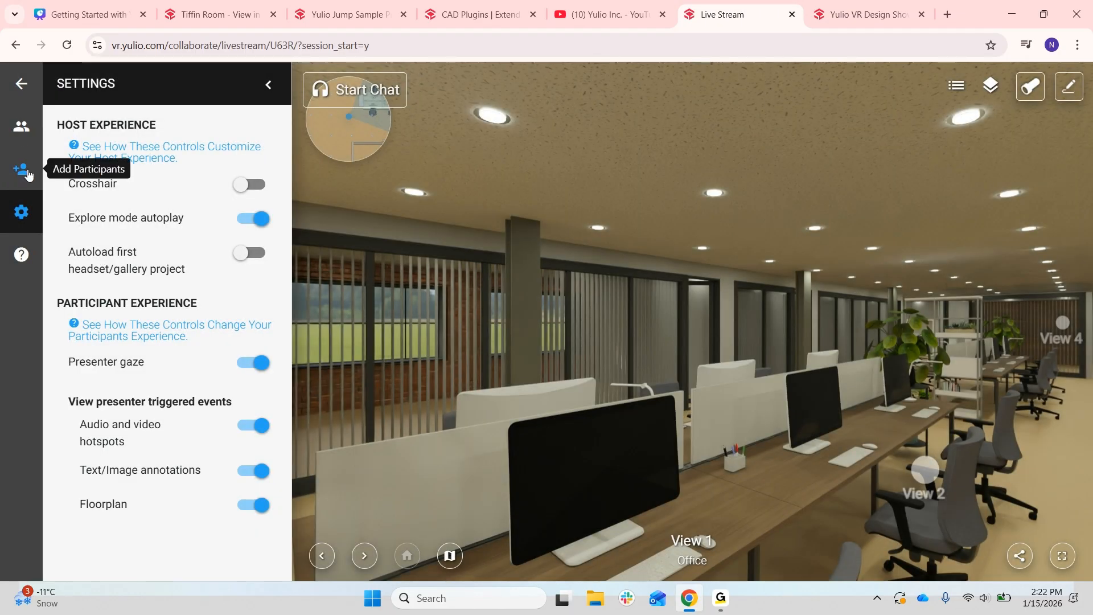
{"action": "left_click", "coordinate": [28, 174]}
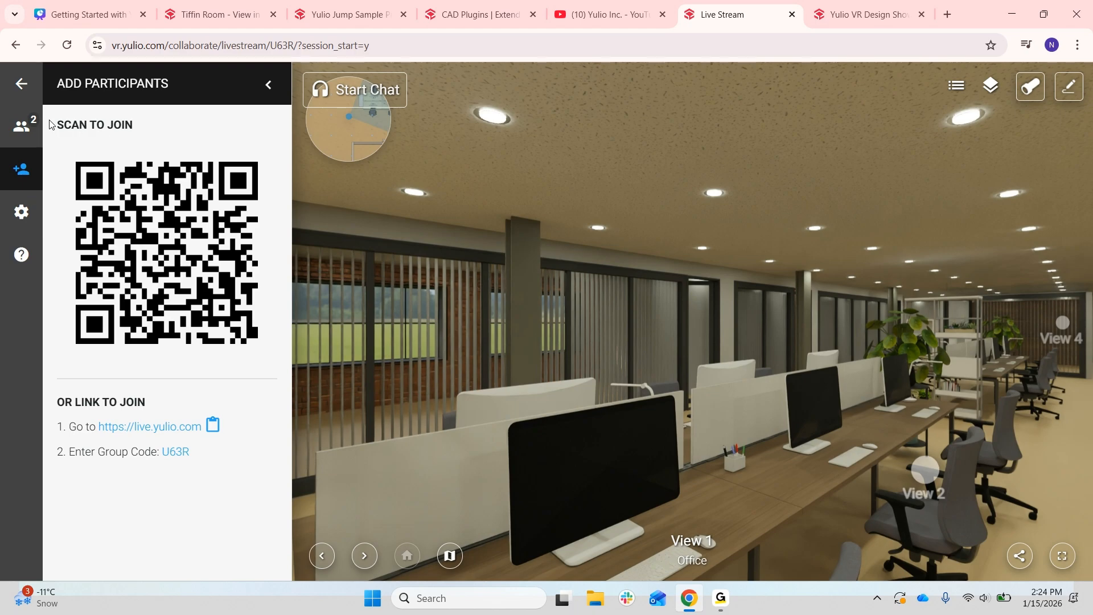
Show the session's participants and switch the session to Explore mode and back to Present mode
{"action": "left_click", "coordinate": [23, 125]}
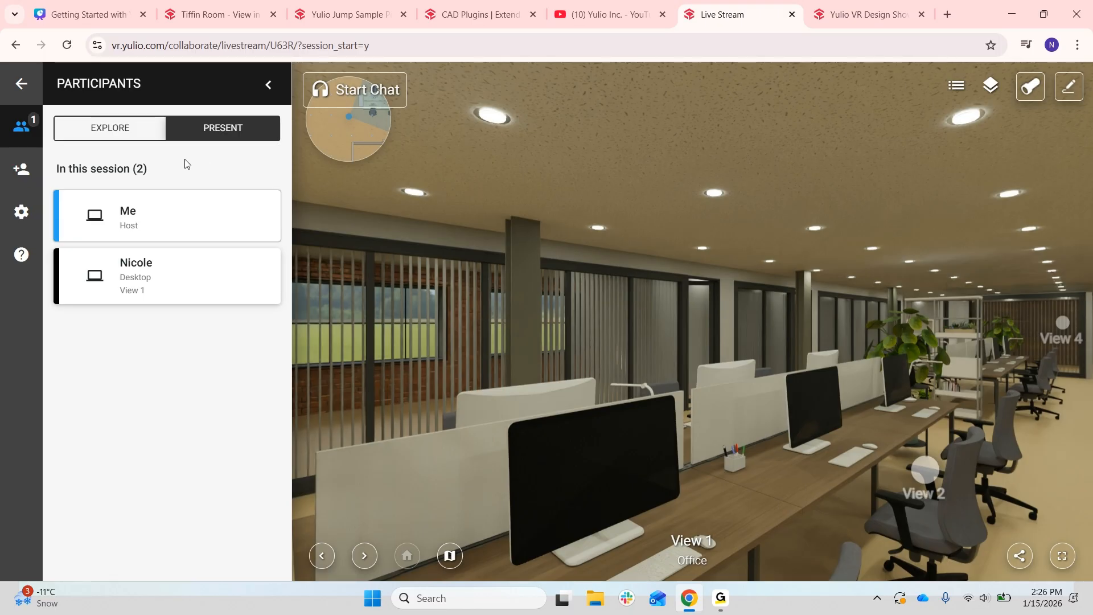
{"action": "left_click", "coordinate": [134, 134]}
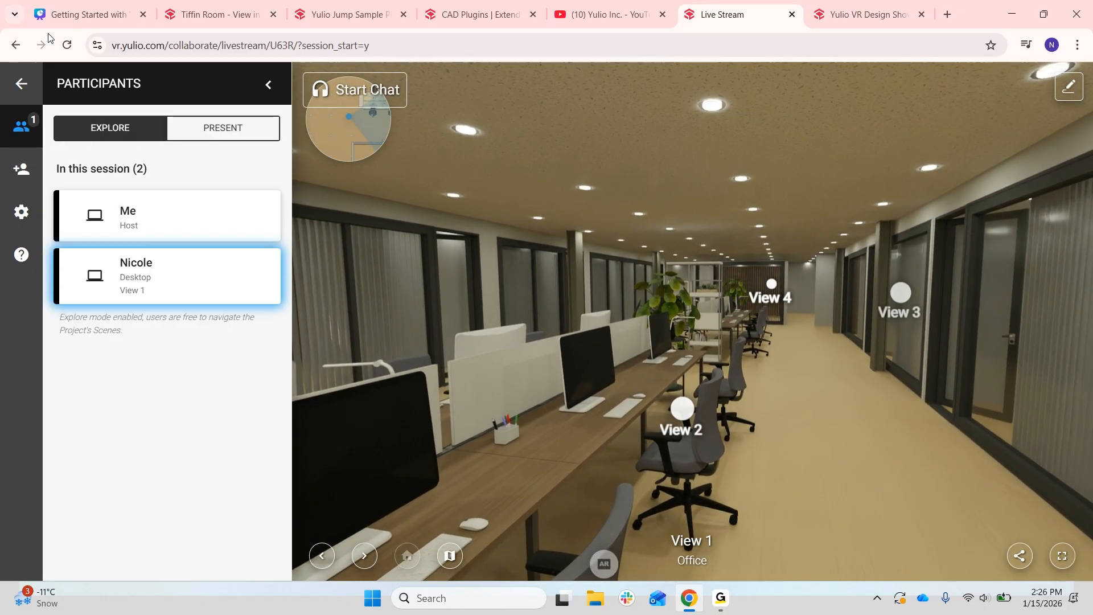
{"action": "left_click", "coordinate": [194, 135]}
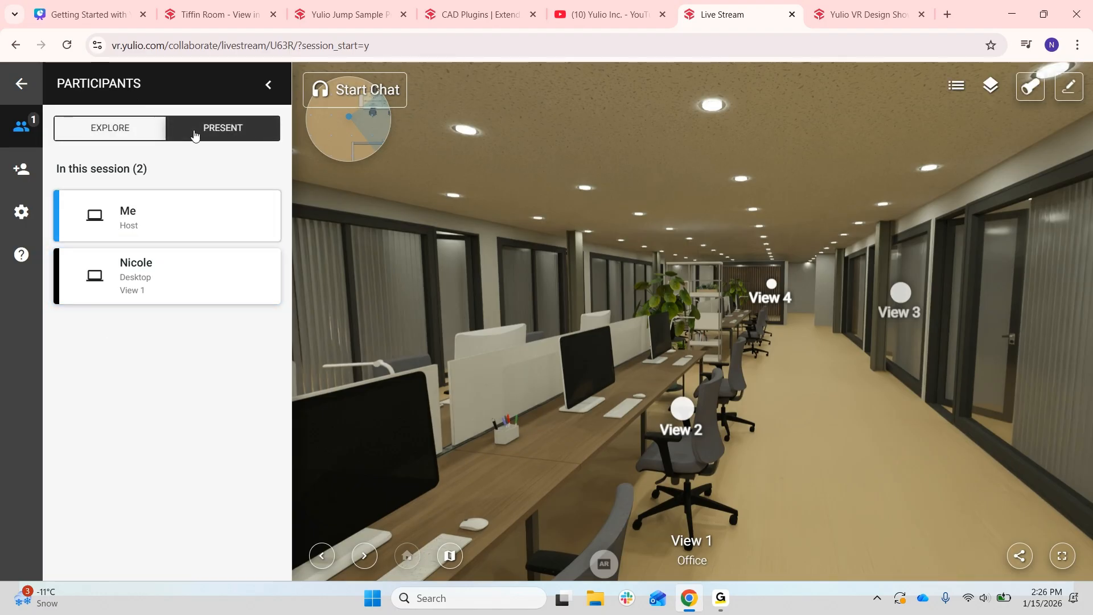
Look around the Office View 1 scene in Present mode and try the flashlight pointer on and off
{"action": "left_click_drag", "start_coordinate": [667, 202], "coordinate": [504, 230]}
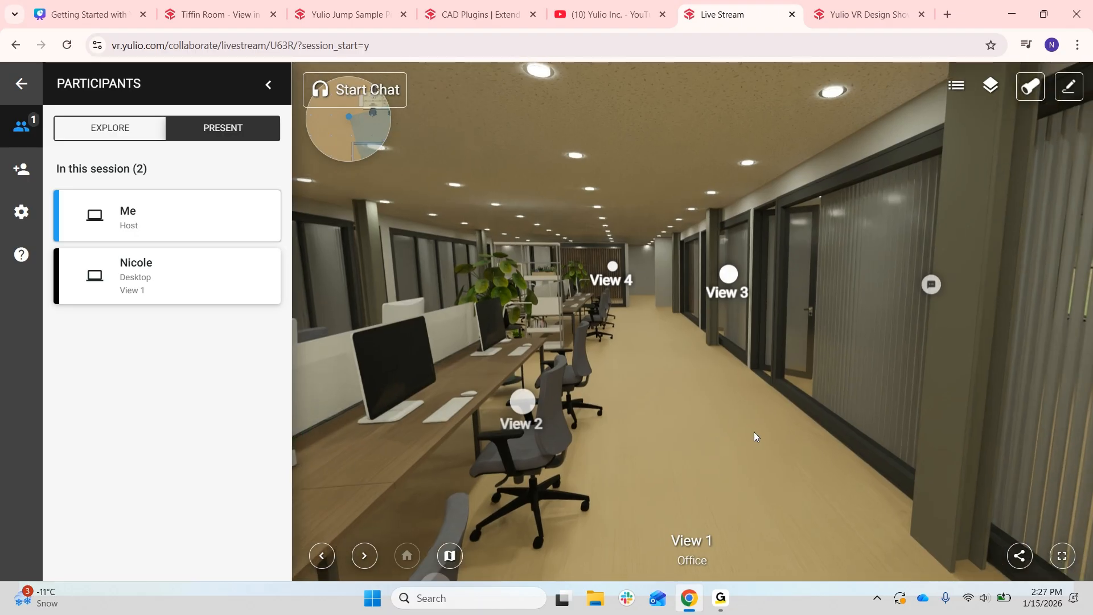
{"action": "left_click_drag", "start_coordinate": [754, 432], "coordinate": [678, 445]}
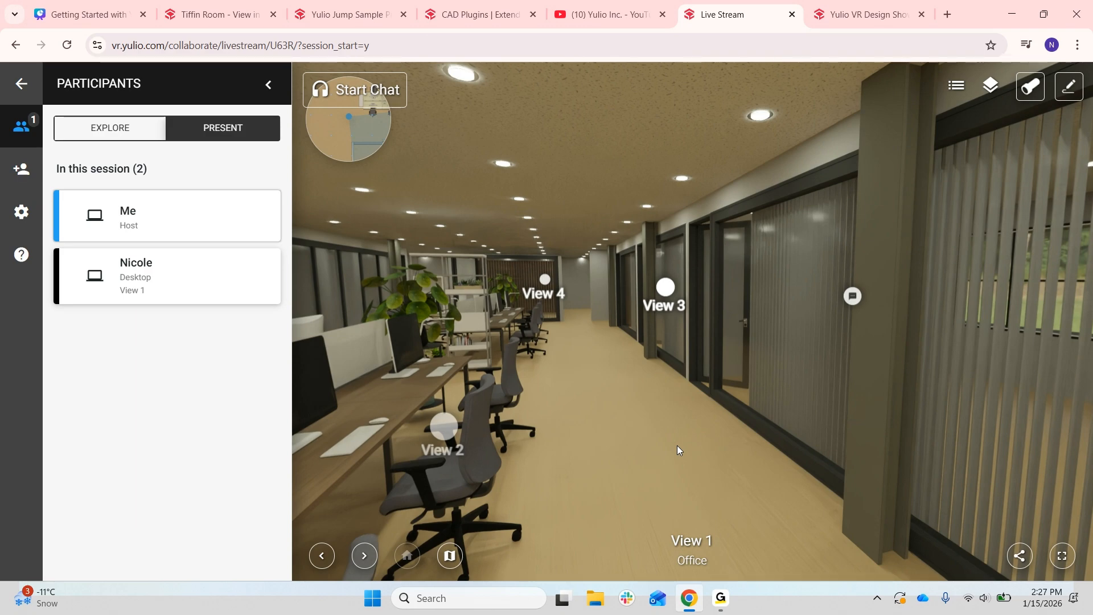
{"action": "left_click_drag", "start_coordinate": [678, 445], "coordinate": [1035, 437]}
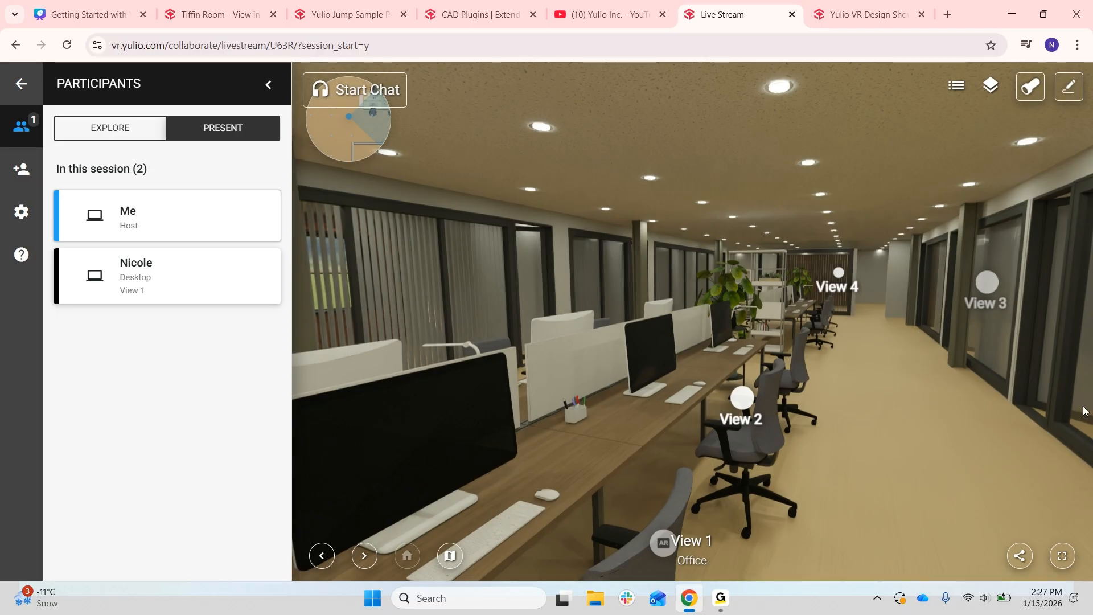
{"action": "left_click", "coordinate": [1037, 86]}
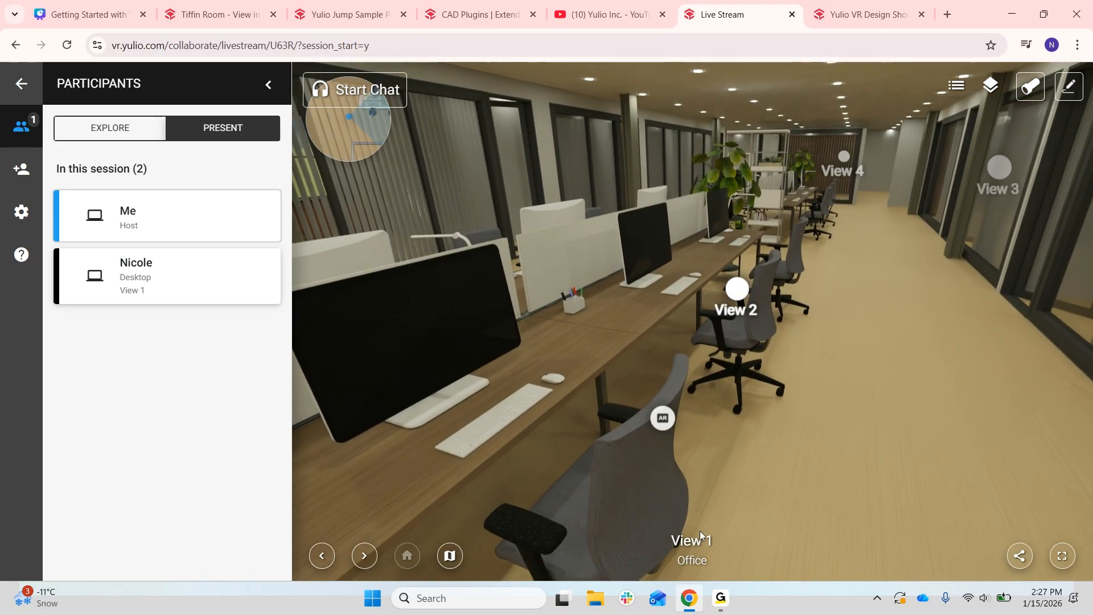
{"action": "left_click_drag", "start_coordinate": [692, 524], "coordinate": [709, 454]}
{"action": "left_click", "coordinate": [1033, 92]}
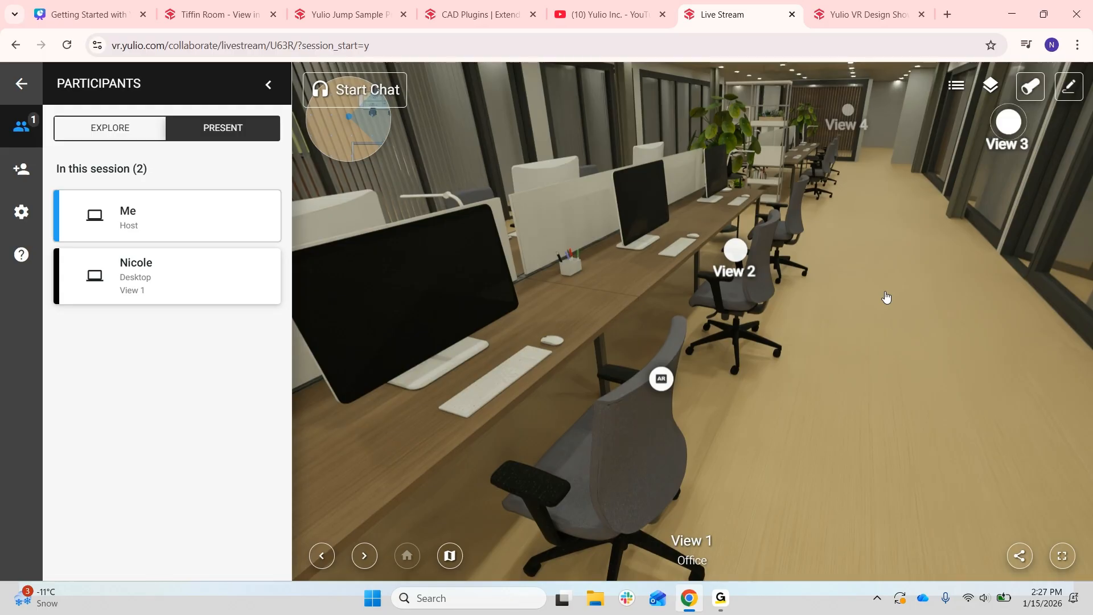
Examine the Lavoro Task Chair model and its AR QR code from the AR hotspot, and return to View 1
{"action": "left_click", "coordinate": [662, 377]}
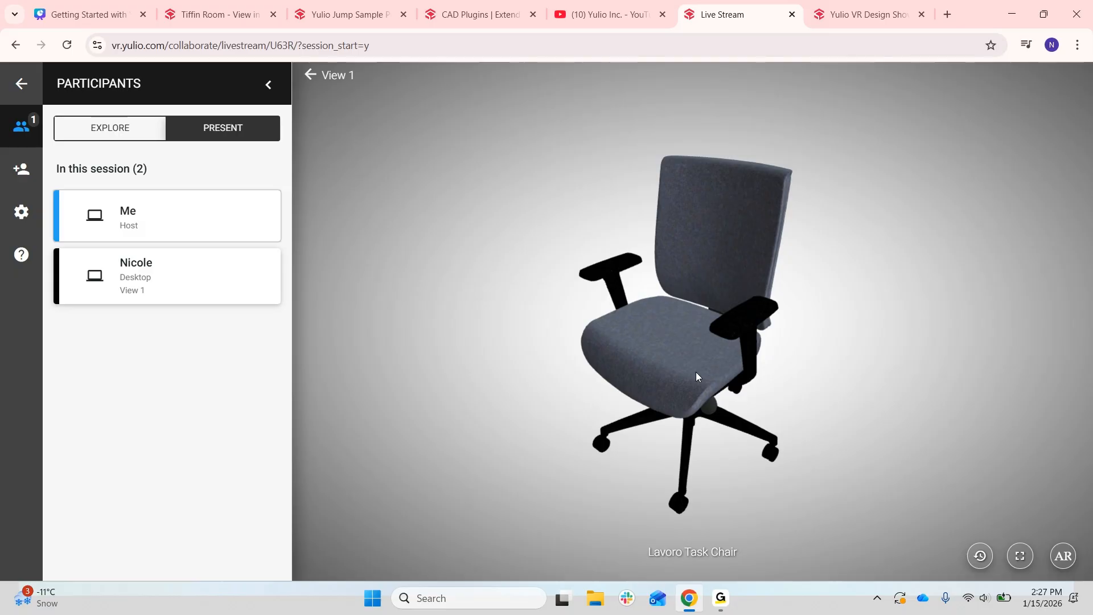
{"action": "left_click_drag", "start_coordinate": [776, 334], "coordinate": [884, 387]}
{"action": "left_click_drag", "start_coordinate": [695, 380], "coordinate": [573, 314]}
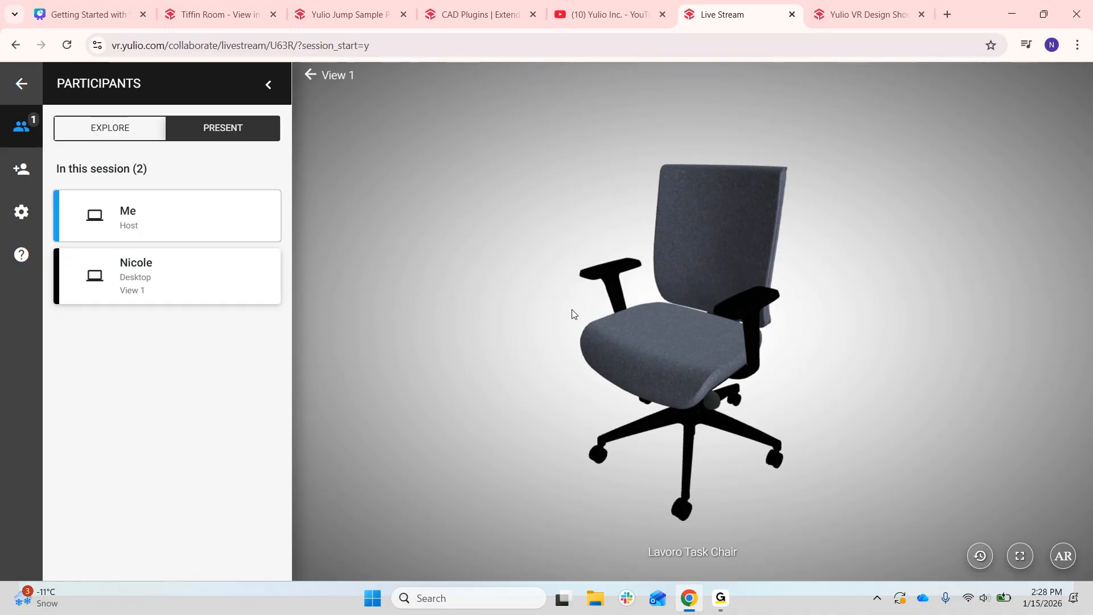
{"action": "left_click", "coordinate": [1063, 557]}
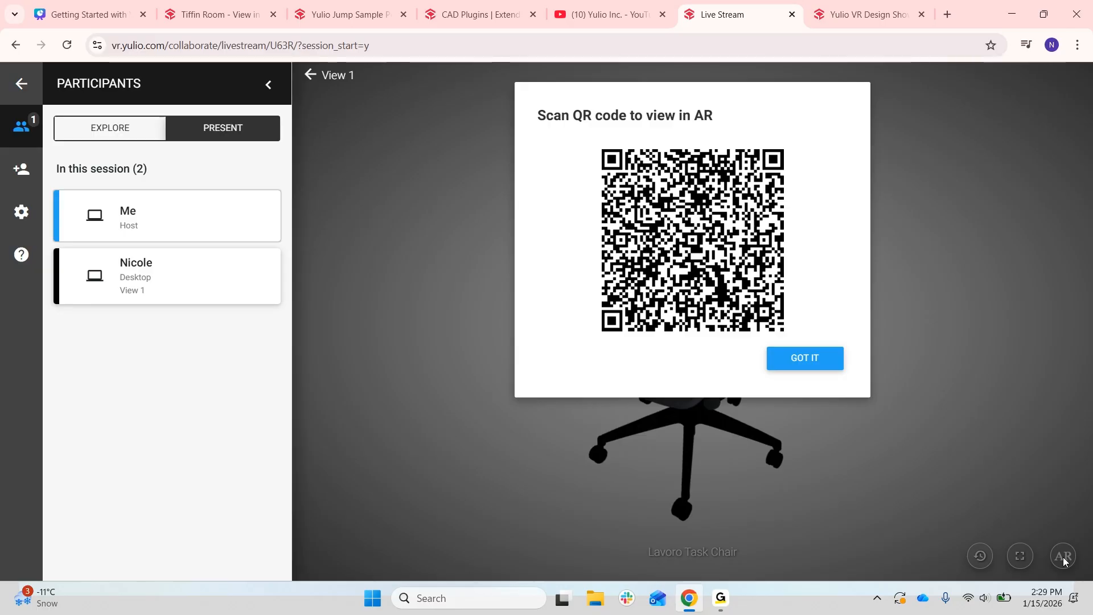
{"action": "left_click", "coordinate": [825, 361]}
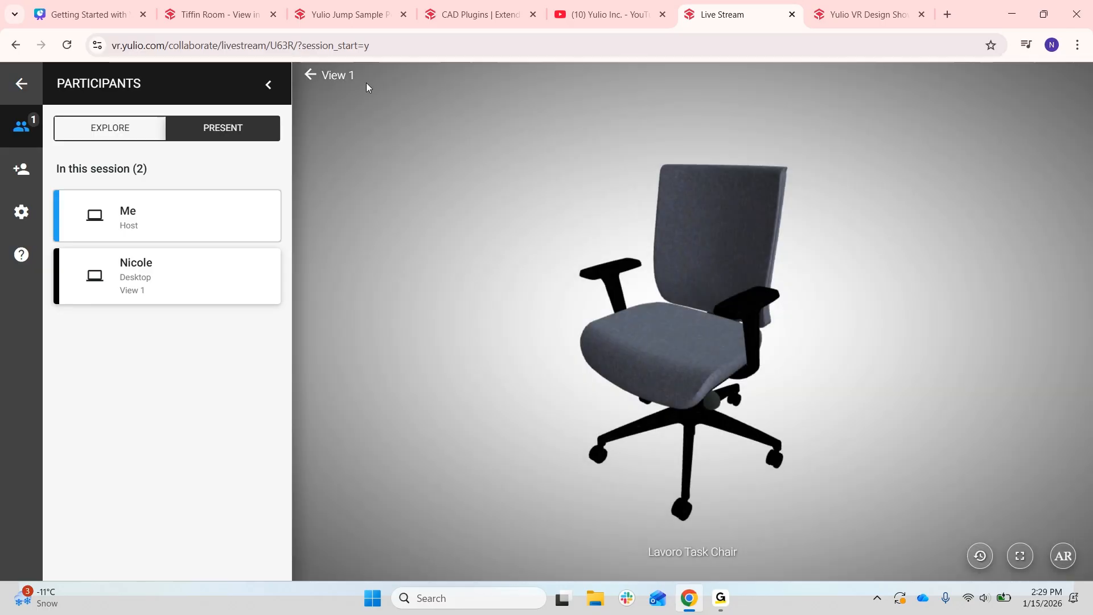
{"action": "left_click", "coordinate": [311, 74]}
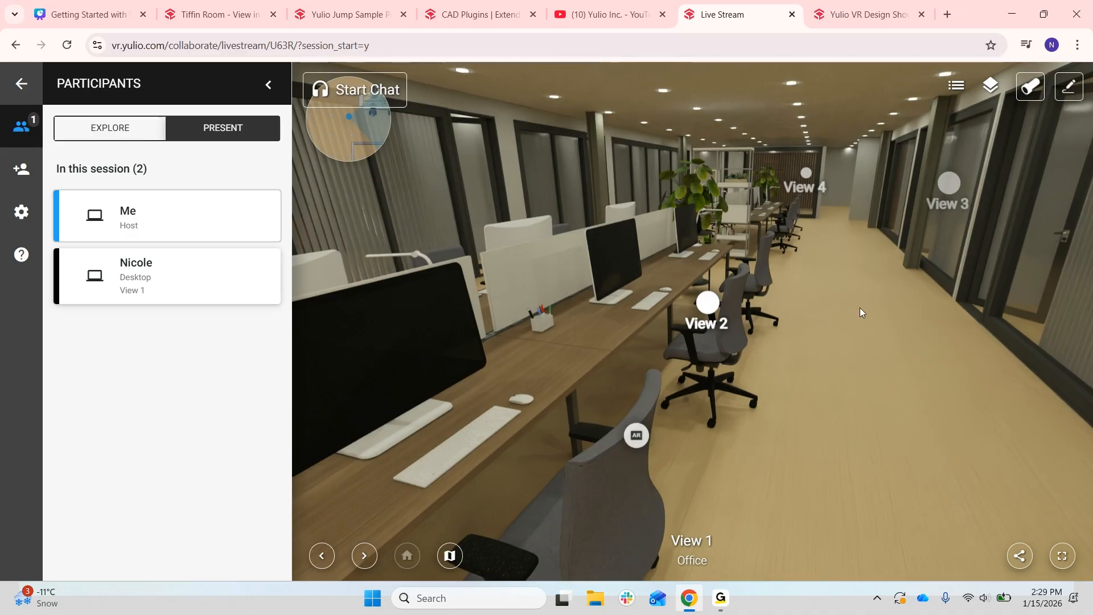
Move the presentation to View 3 through its hotspot and look around the scene
{"action": "left_click_drag", "start_coordinate": [860, 308], "coordinate": [746, 375]}
{"action": "left_click", "coordinate": [787, 268]}
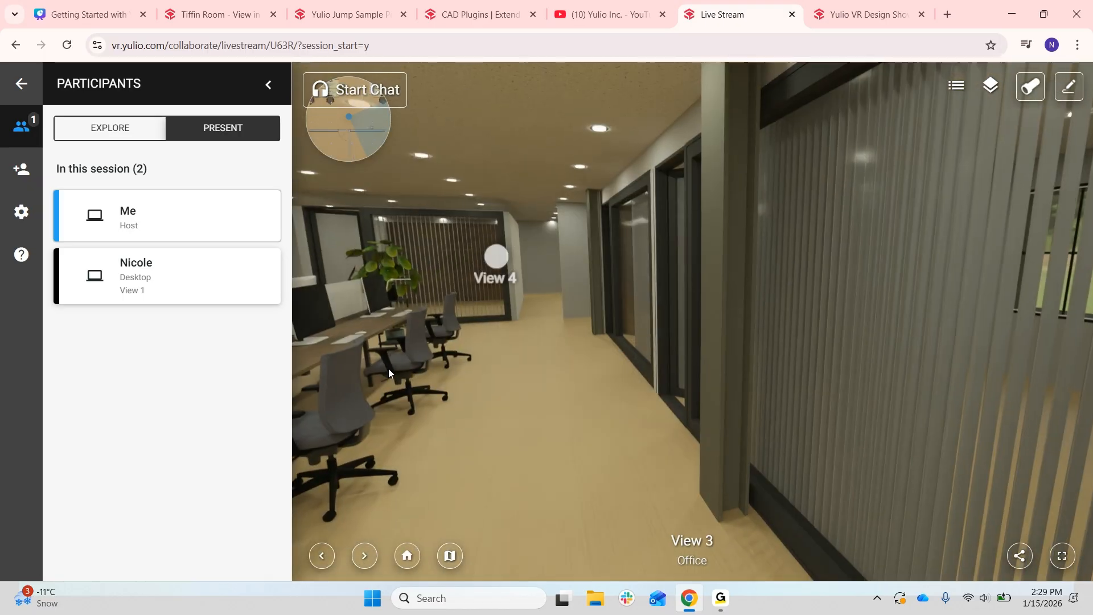
{"action": "left_click_drag", "start_coordinate": [390, 369], "coordinate": [546, 373]}
{"action": "left_click_drag", "start_coordinate": [388, 397], "coordinate": [809, 376]}
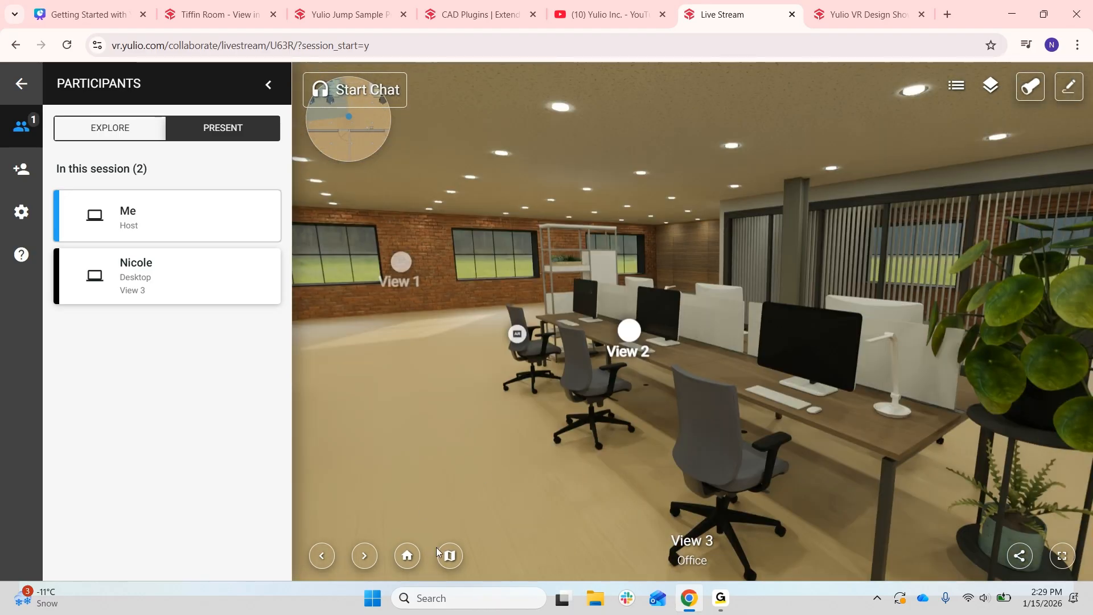
Jump to View 4 from the Office floorplan and look around the scene
{"action": "left_click", "coordinate": [450, 557]}
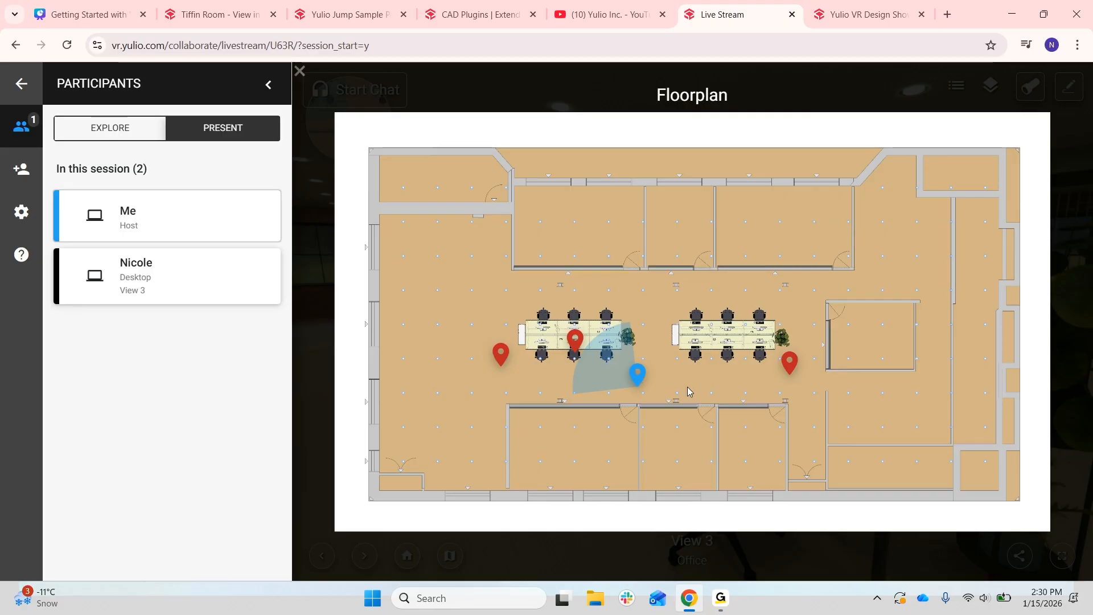
{"action": "left_click", "coordinate": [791, 362]}
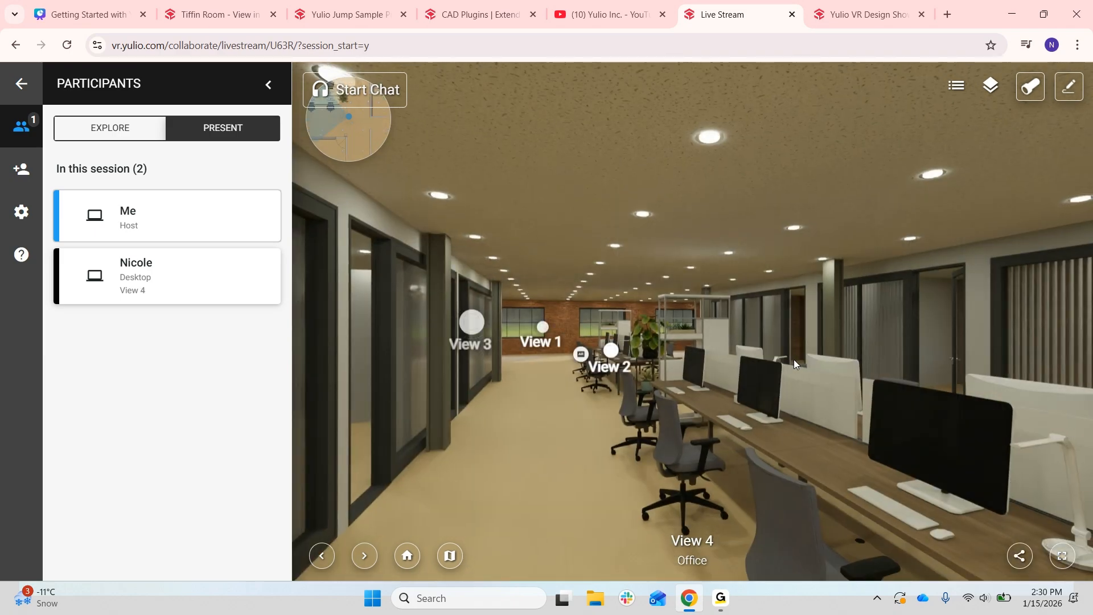
{"action": "left_click_drag", "start_coordinate": [824, 361], "coordinate": [571, 420]}
{"action": "left_click_drag", "start_coordinate": [667, 487], "coordinate": [736, 357]}
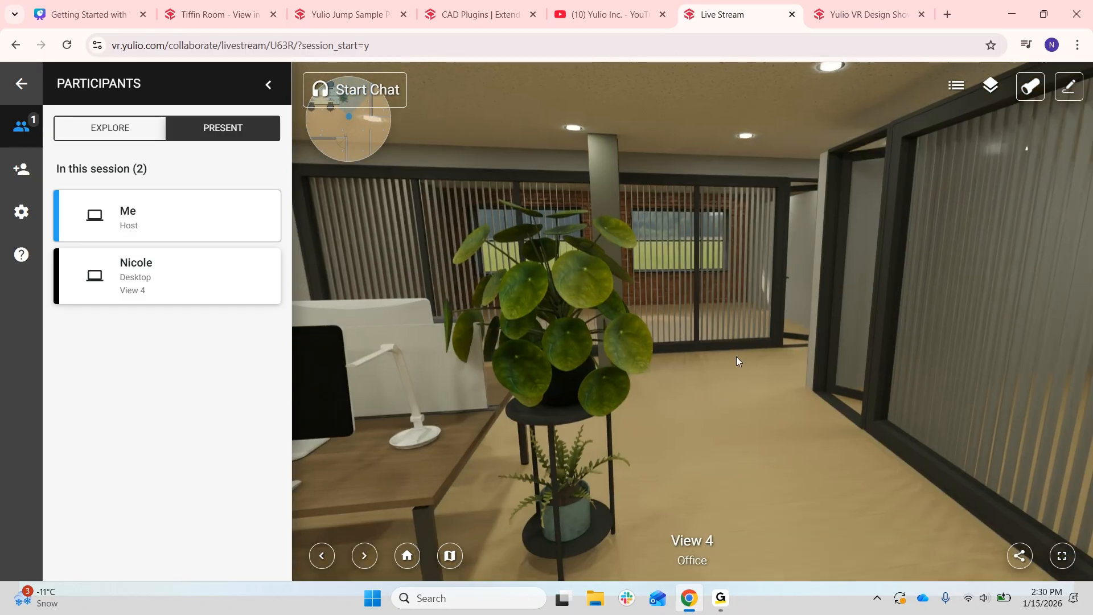
{"action": "left_click_drag", "start_coordinate": [530, 367], "coordinate": [938, 427]}
{"action": "left_click_drag", "start_coordinate": [547, 410], "coordinate": [971, 336]}
{"action": "left_click_drag", "start_coordinate": [668, 310], "coordinate": [990, 455]}
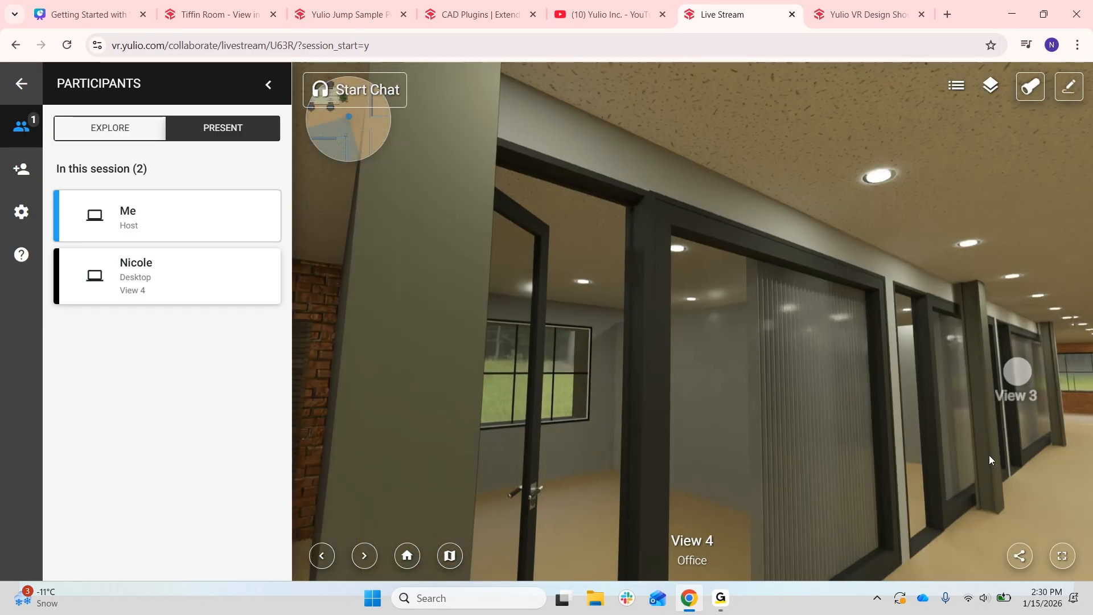
Hand the presenter role to the other desktop participant, and take it back as the host
{"action": "left_click_drag", "start_coordinate": [837, 327], "coordinate": [685, 507]}
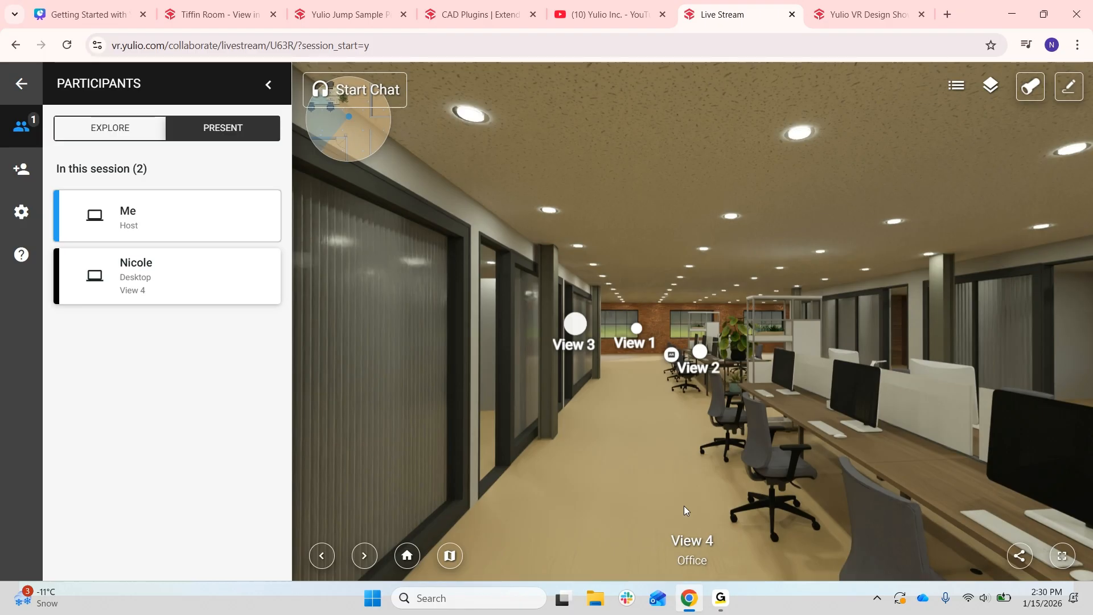
{"action": "left_click", "coordinate": [168, 297]}
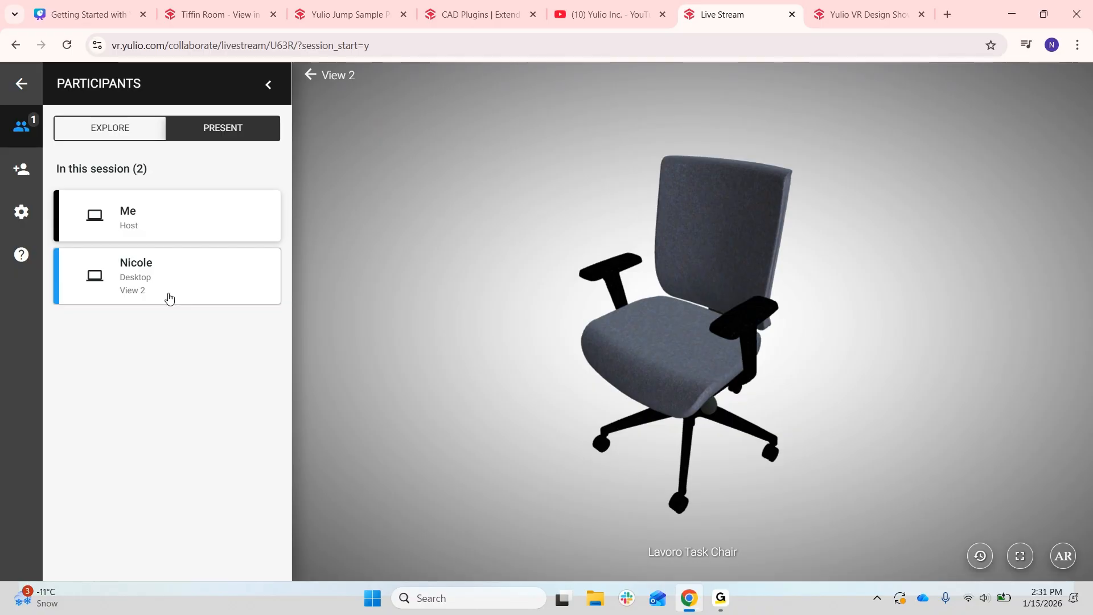
{"action": "left_click", "coordinate": [179, 222]}
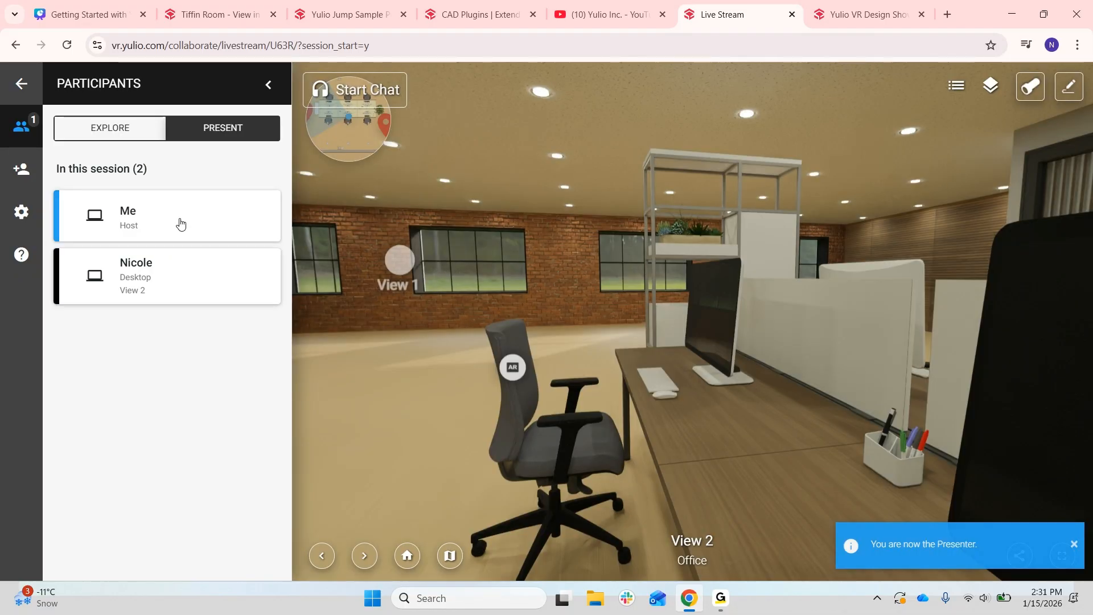
{"action": "left_click_drag", "start_coordinate": [886, 285], "coordinate": [555, 319]}
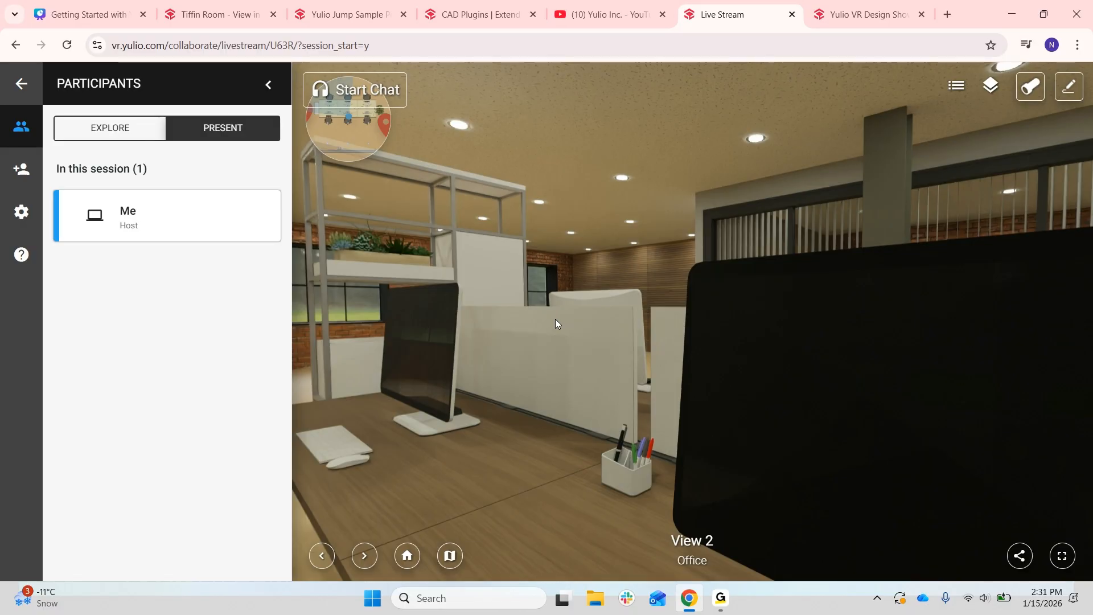
End the Collaborate session for all participants and switch to the Canva presentation's "Thanks for joining!" slide
{"action": "left_click", "coordinate": [42, 86]}
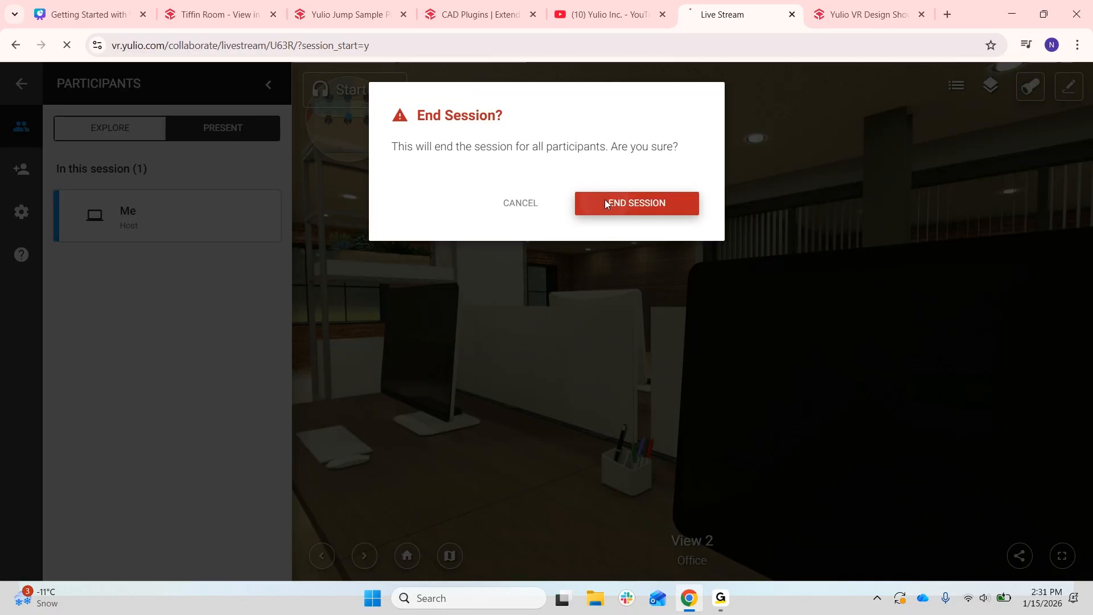
{"action": "left_click", "coordinate": [606, 203]}
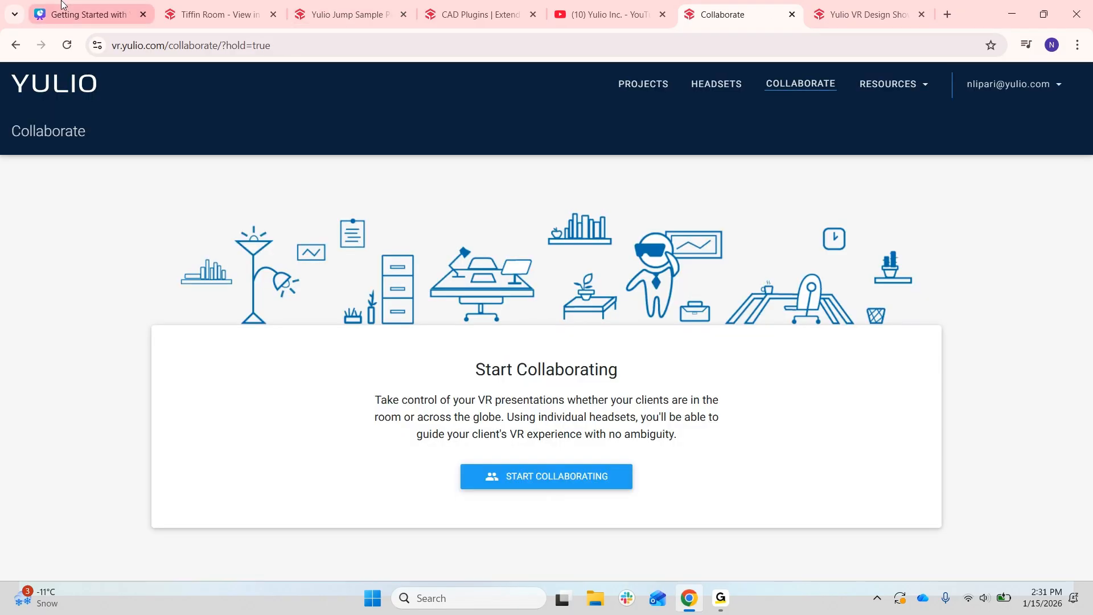
{"action": "left_click", "coordinate": [63, 5]}
{"action": "left_click", "coordinate": [396, 217]}
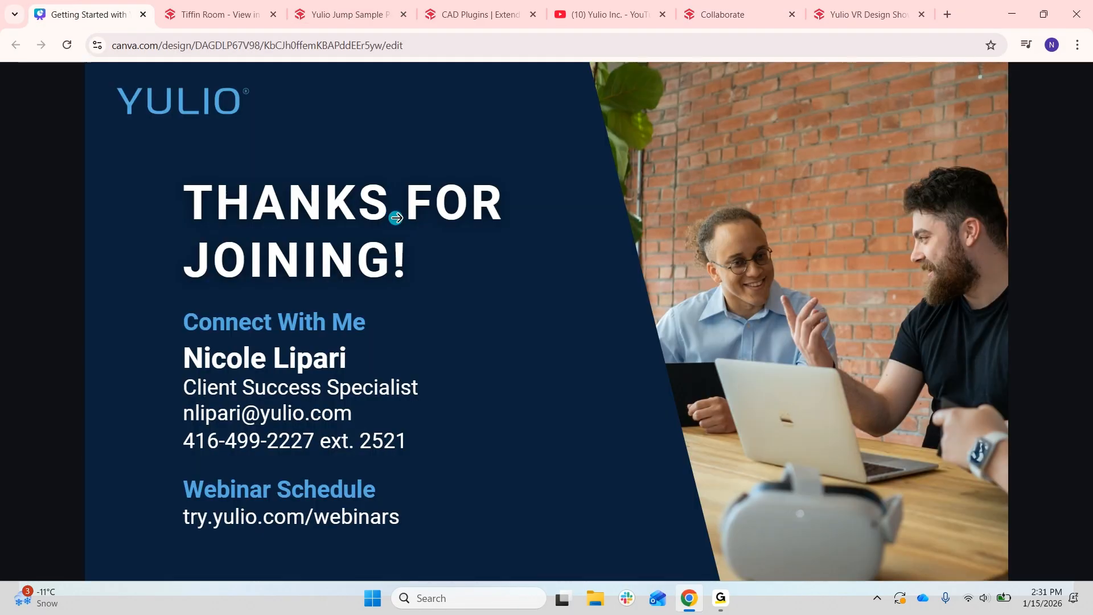